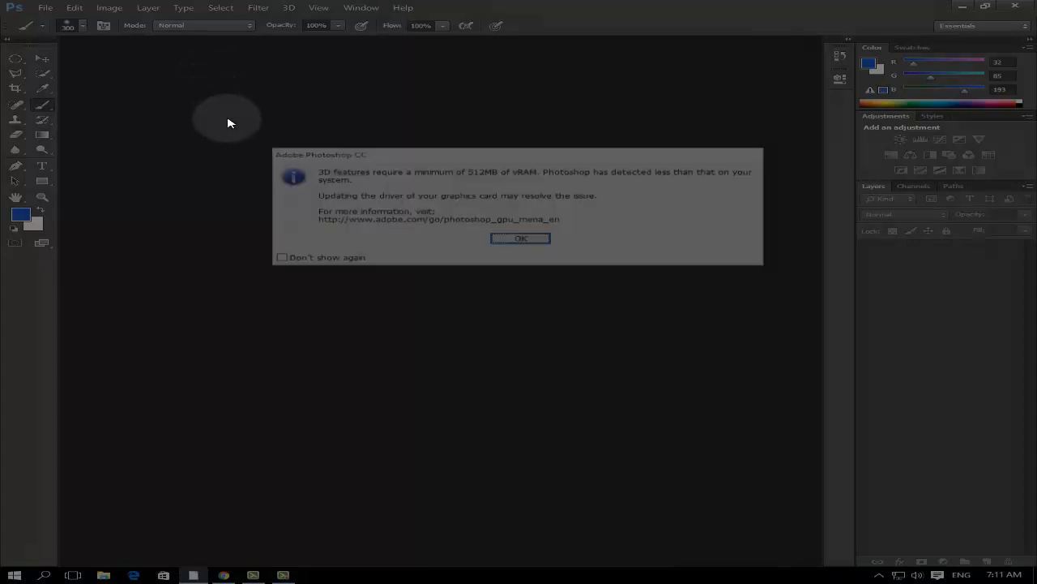
left_click(517, 239)
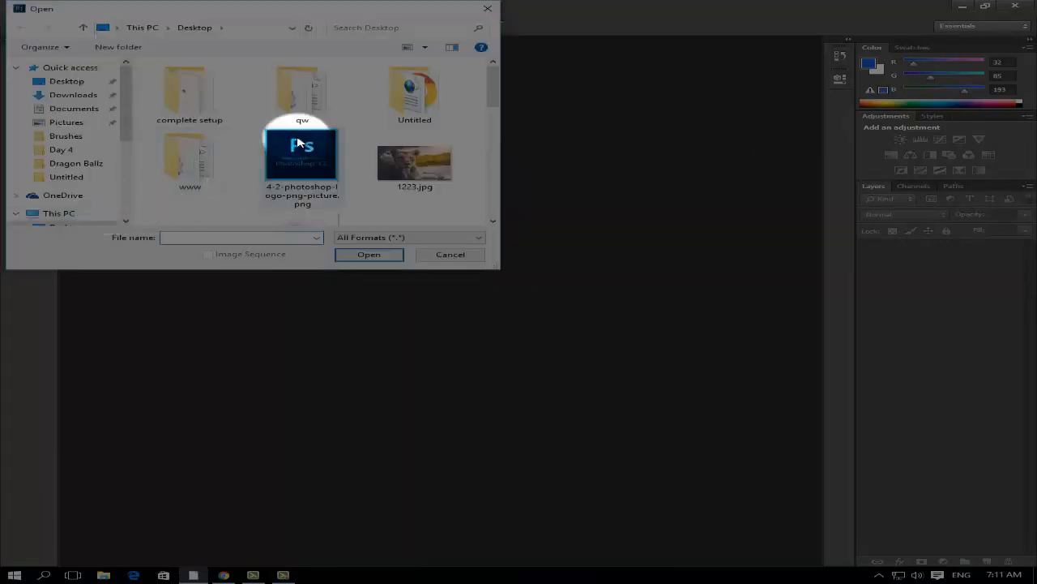
left_click(484, 10)
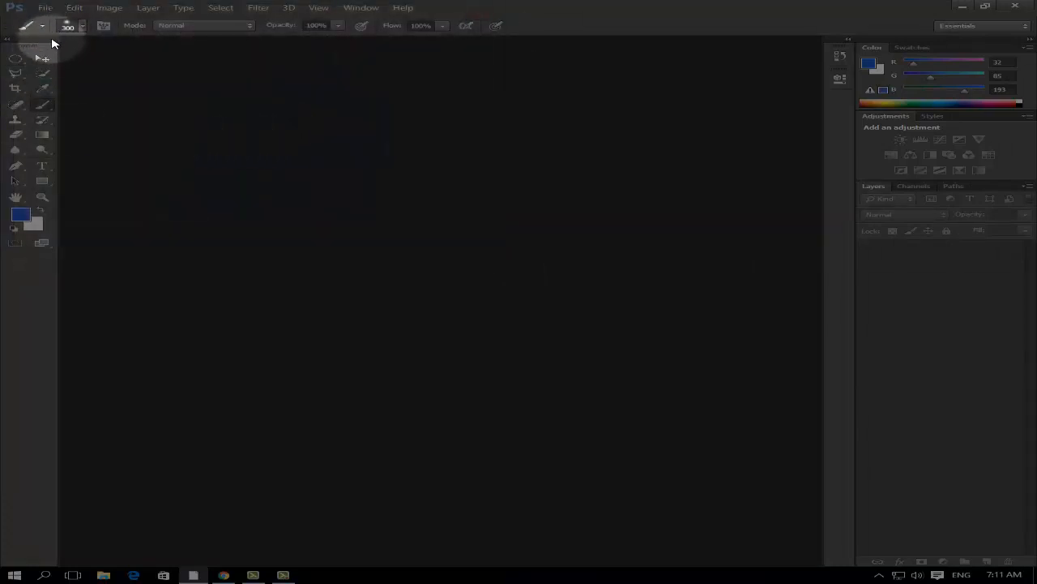
left_click(42, 10)
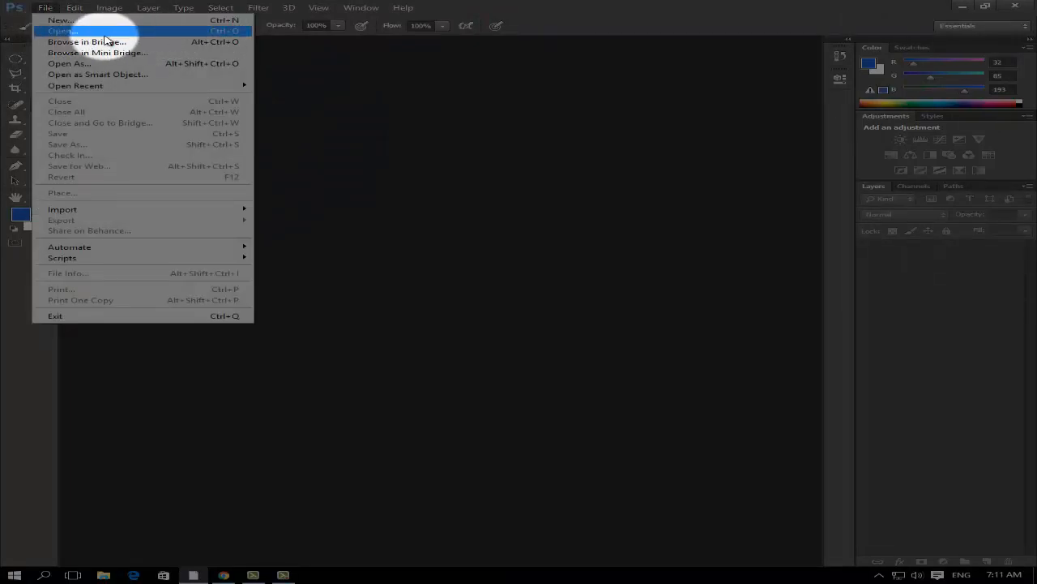
left_click(61, 31)
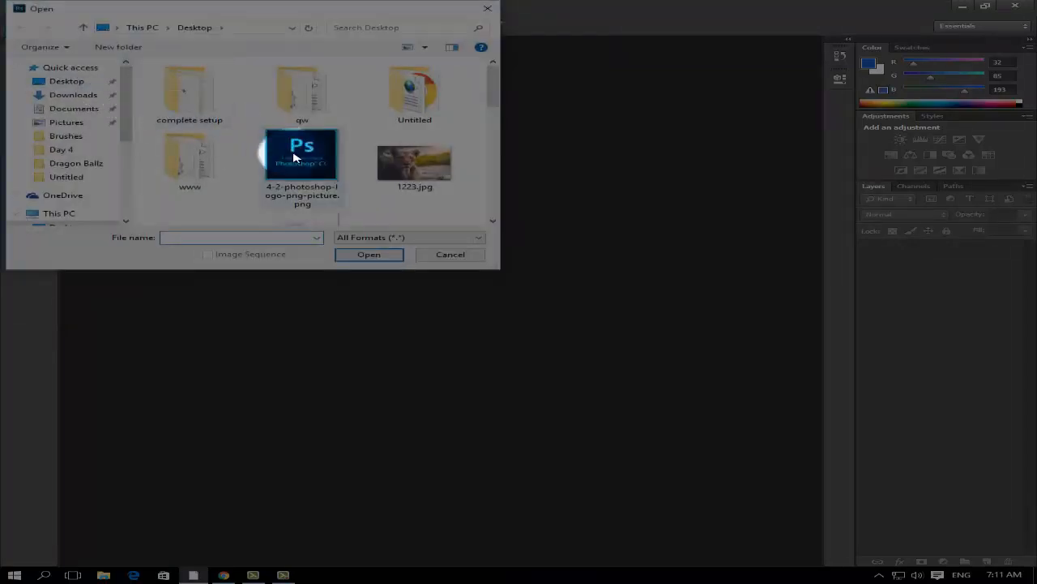
left_click(48, 84)
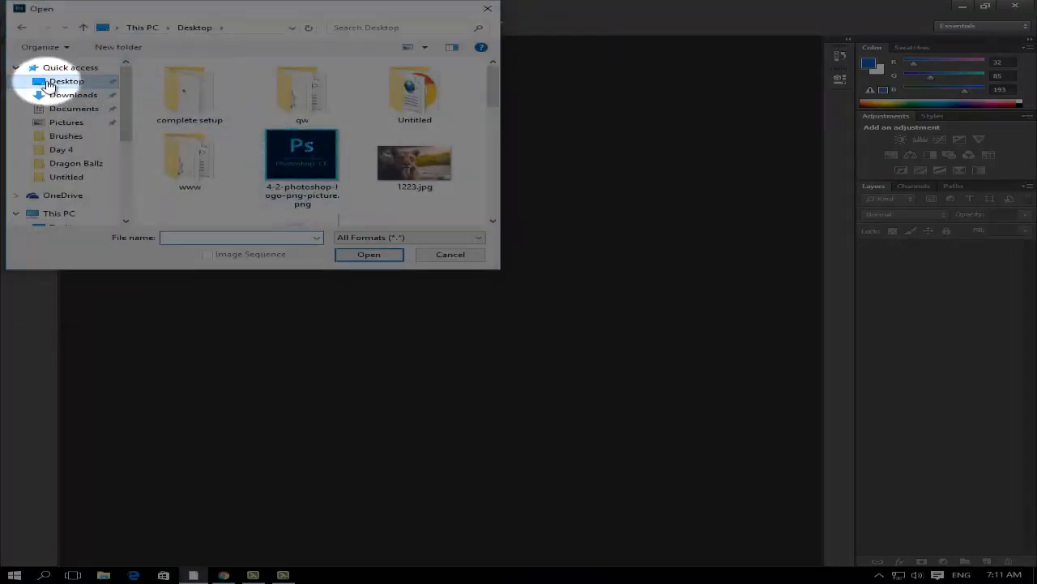
scroll(312, 146, "down", 1)
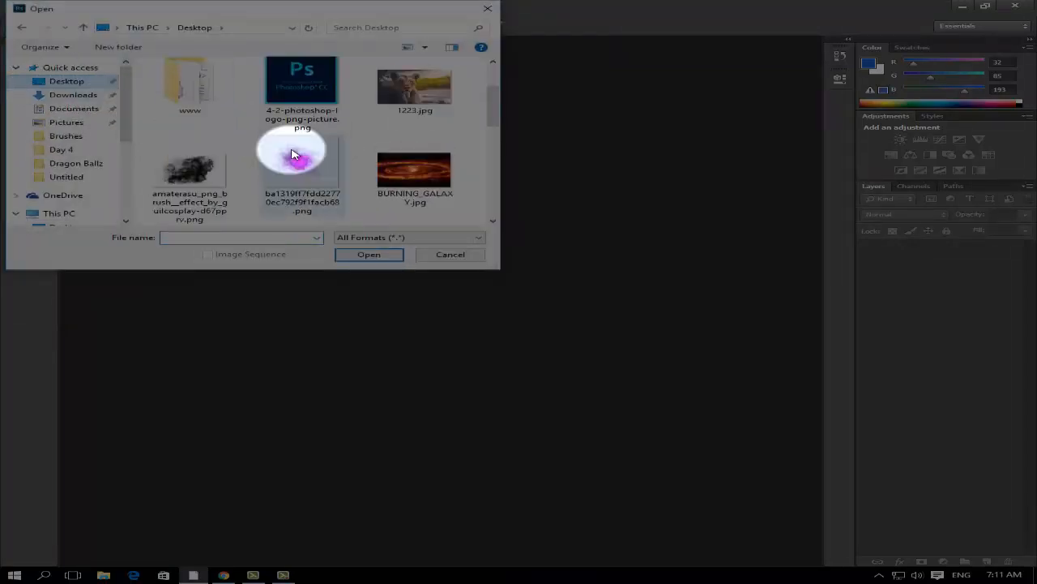
scroll(295, 158, "down", 2)
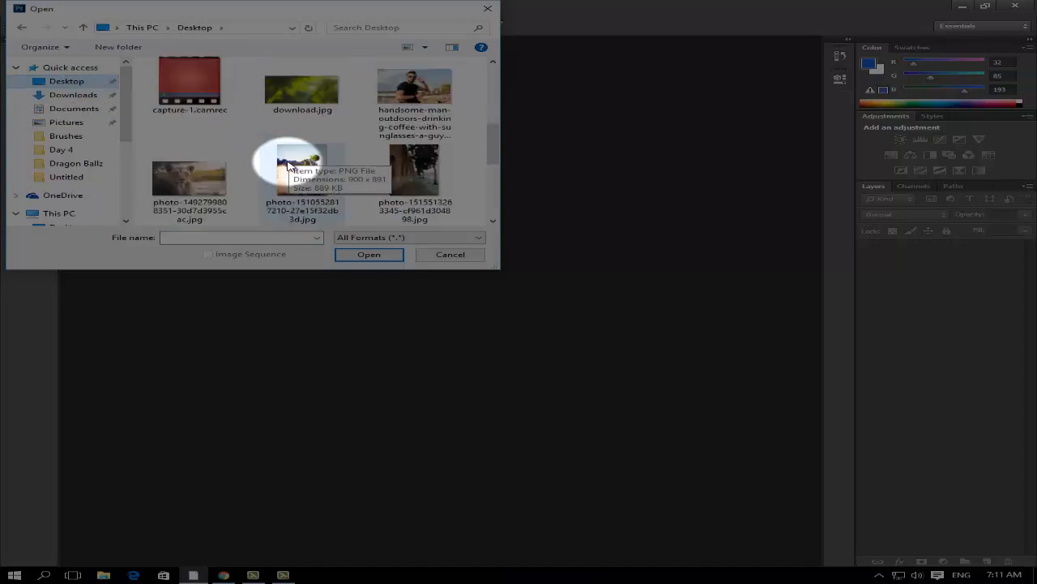
left_click(440, 173)
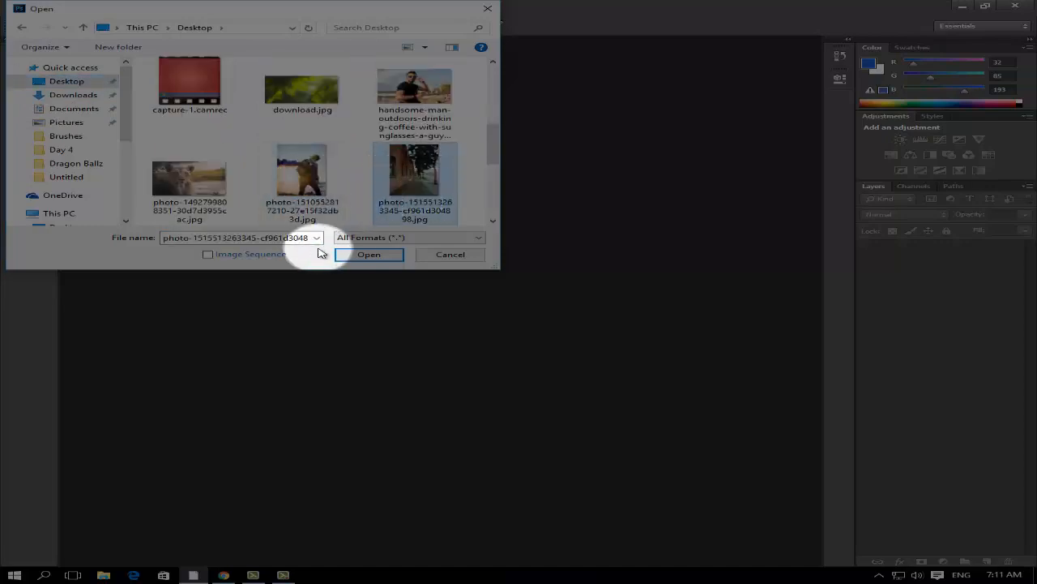
left_click(359, 254)
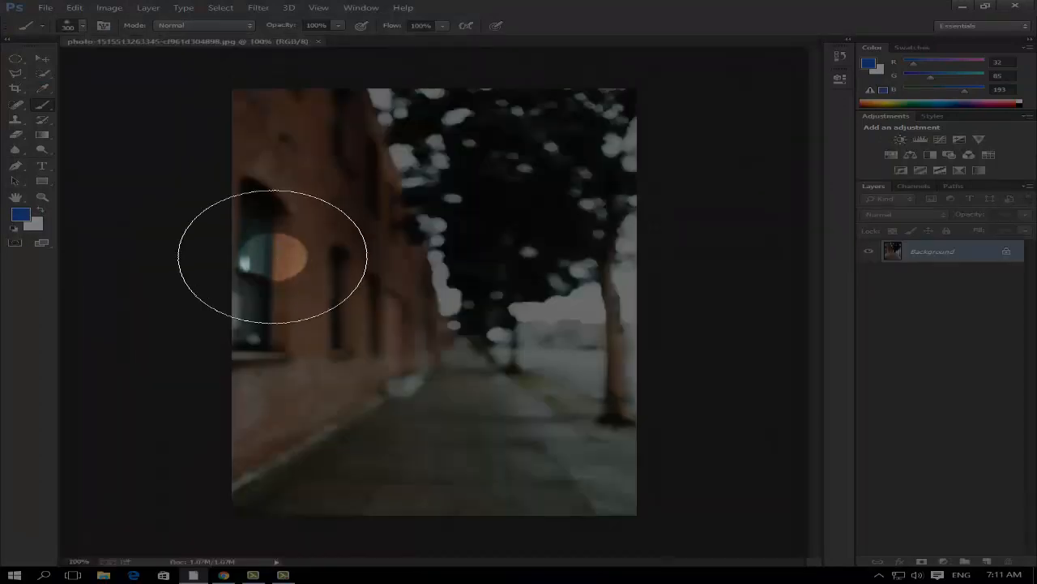
- Duplicate the Background layer and apply a High Pass filter with a 3.5-pixel radius to the copy
left_click(42, 59)
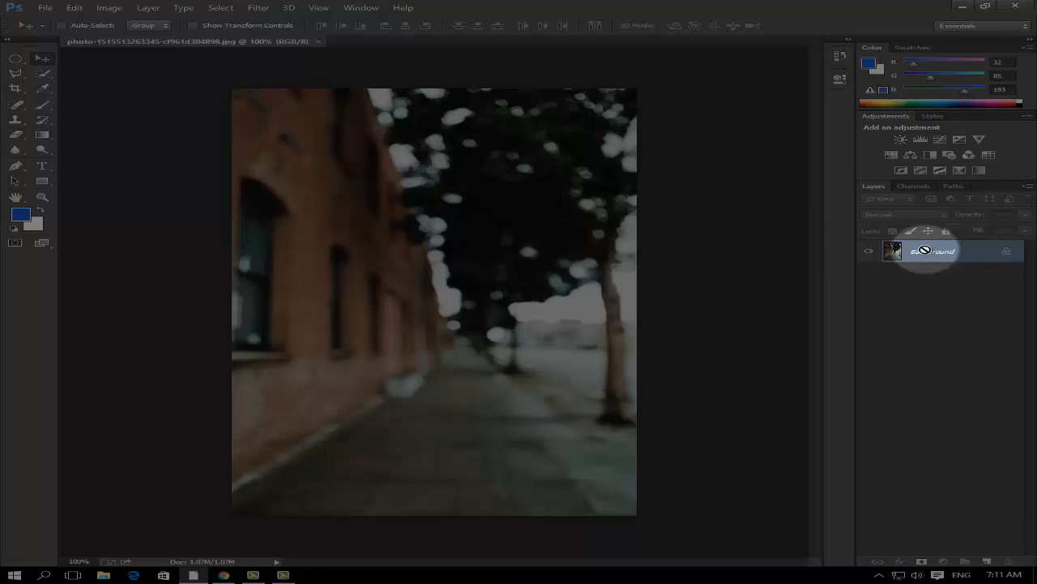
key("ctrl+j")
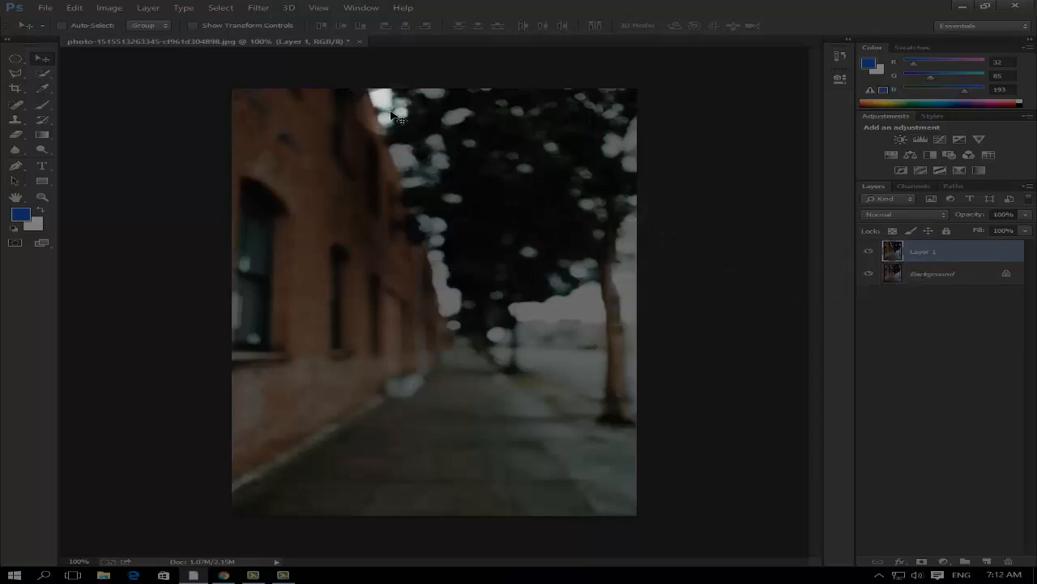
left_click(259, 8)
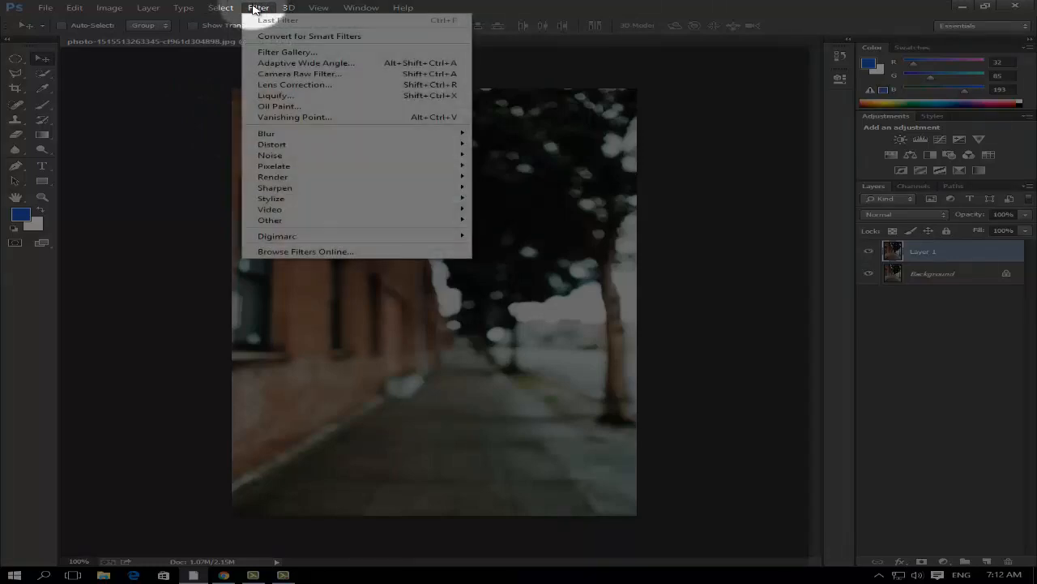
mouse_move(336, 220)
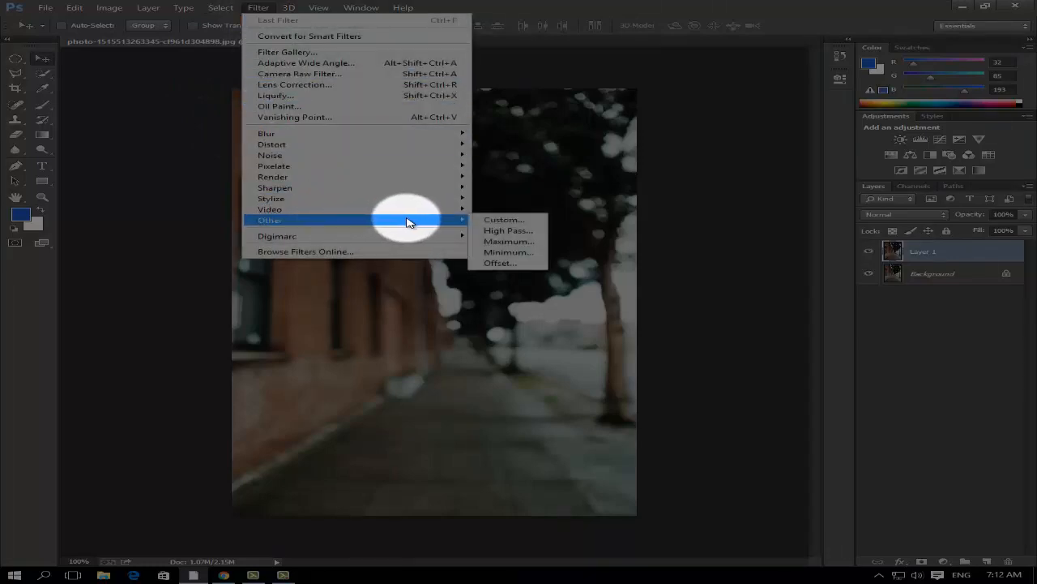
left_click(502, 232)
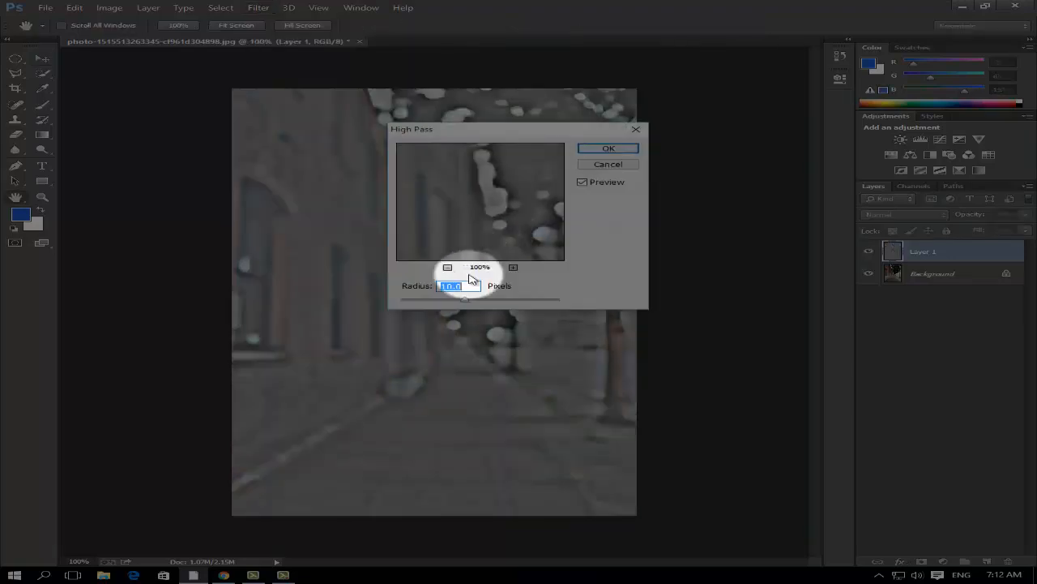
left_click_drag(463, 301, 423, 302)
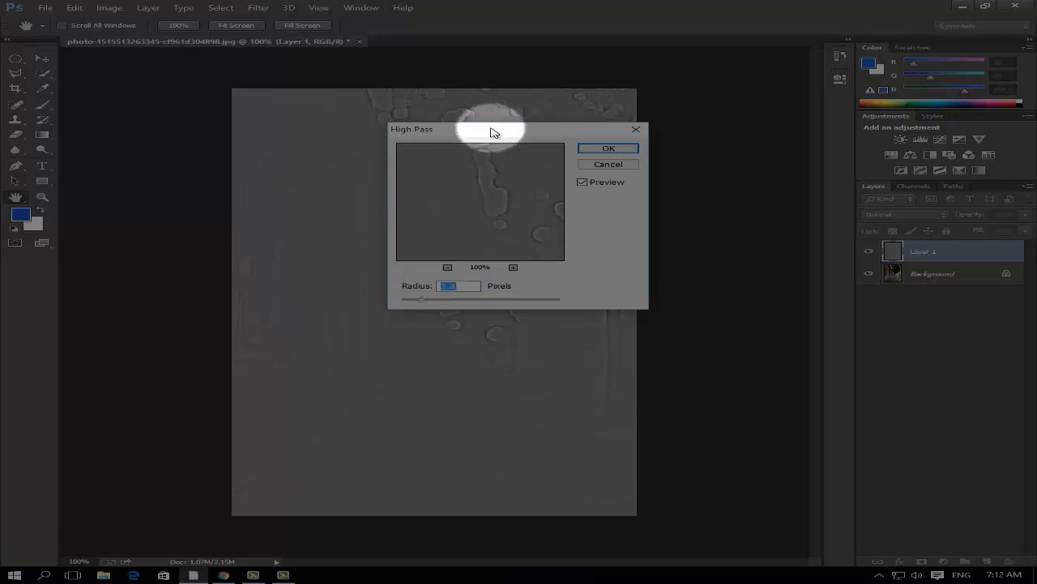
left_click_drag(493, 129, 663, 116)
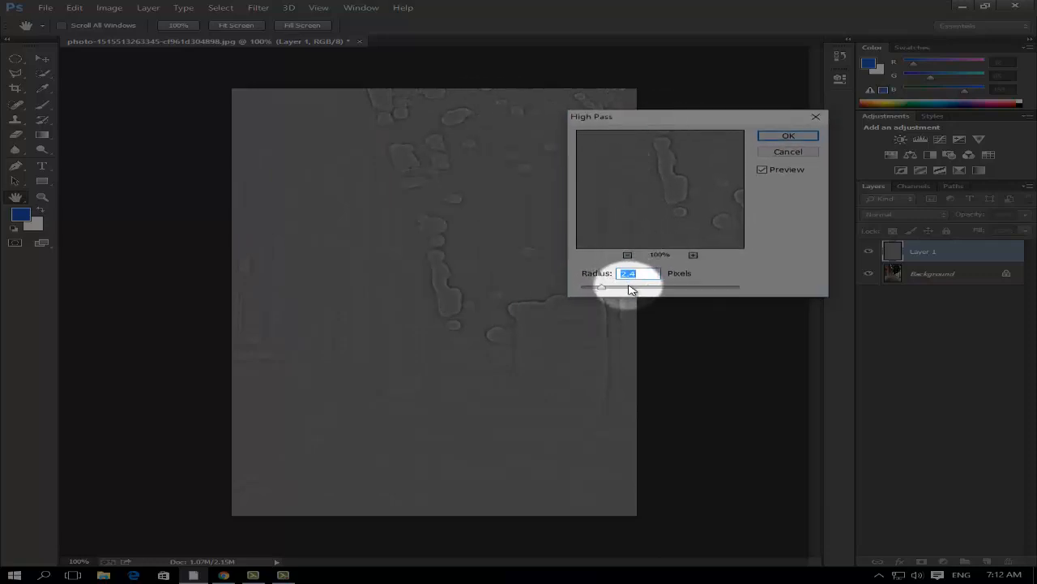
left_click(629, 287)
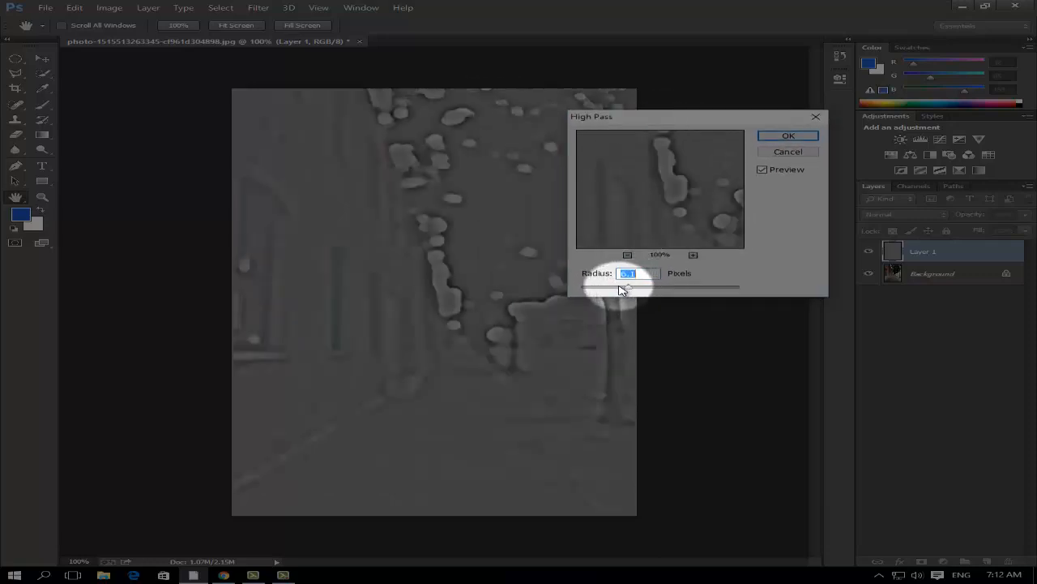
left_click_drag(623, 290, 609, 287)
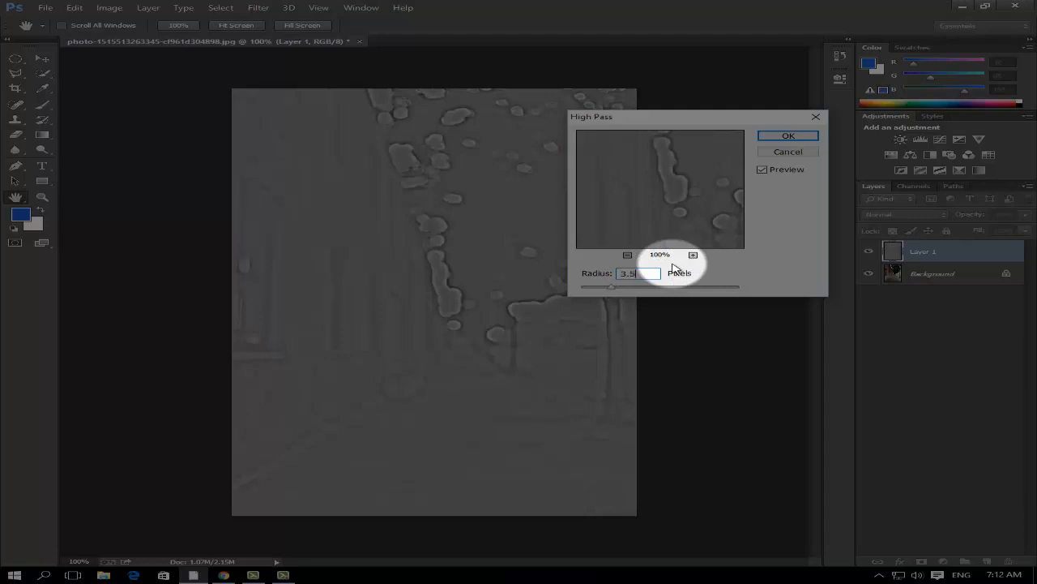
left_click(786, 142)
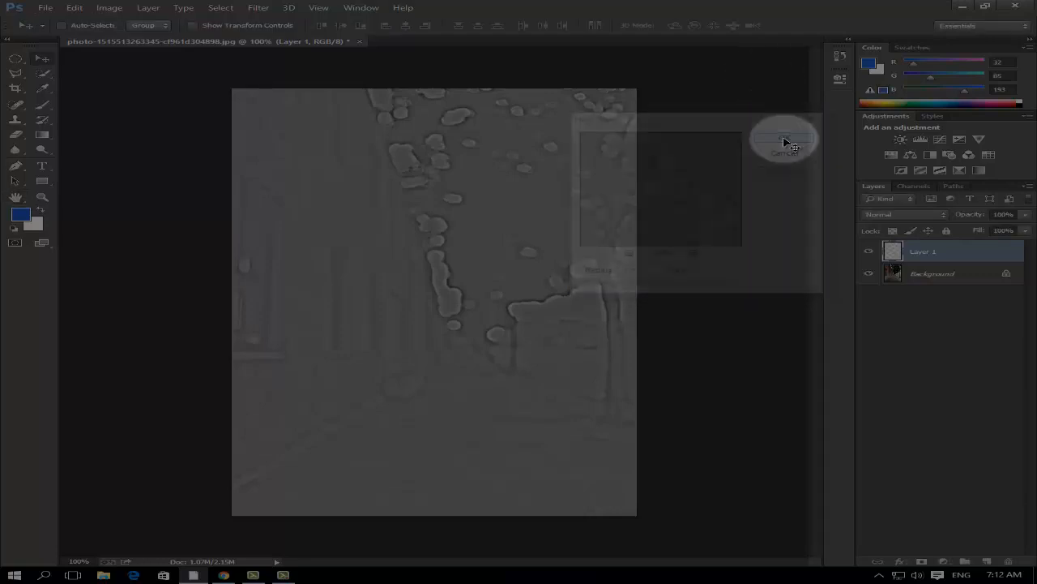
- Set Layer 1's blend mode to Overlay and try a reduced opacity before setting it to 100%
left_click(890, 216)
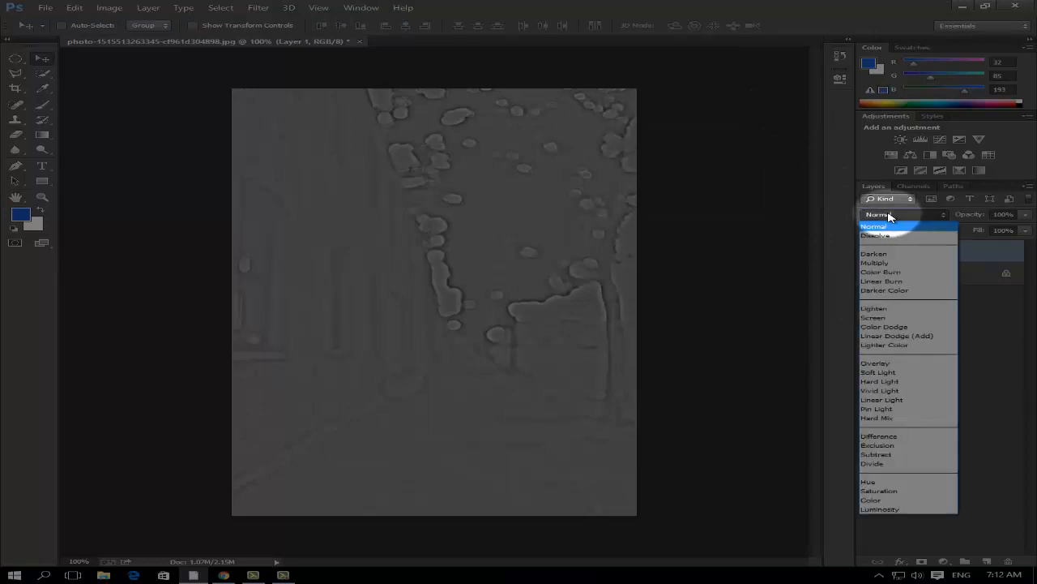
left_click(882, 364)
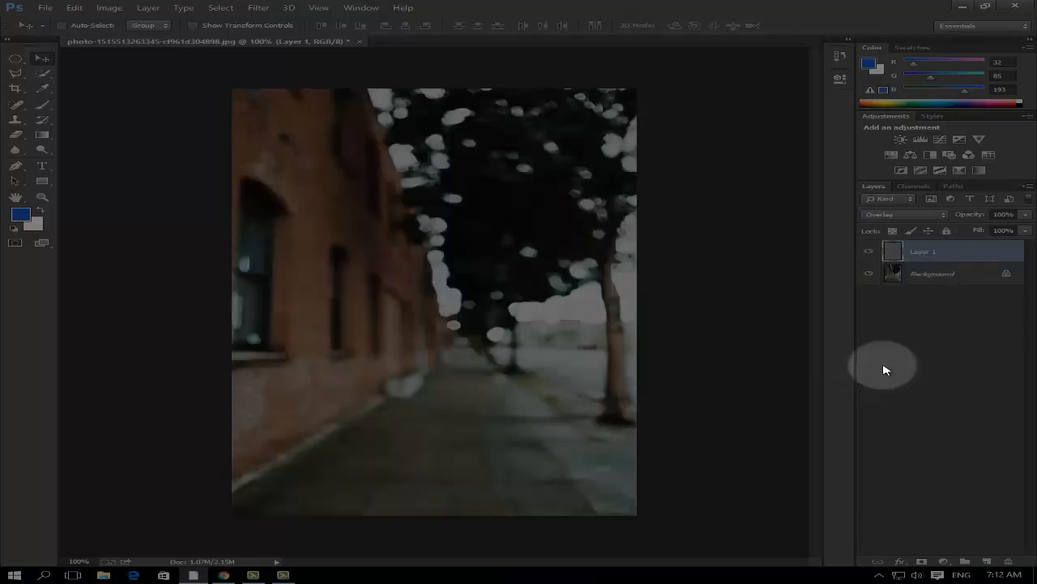
left_click(1027, 216)
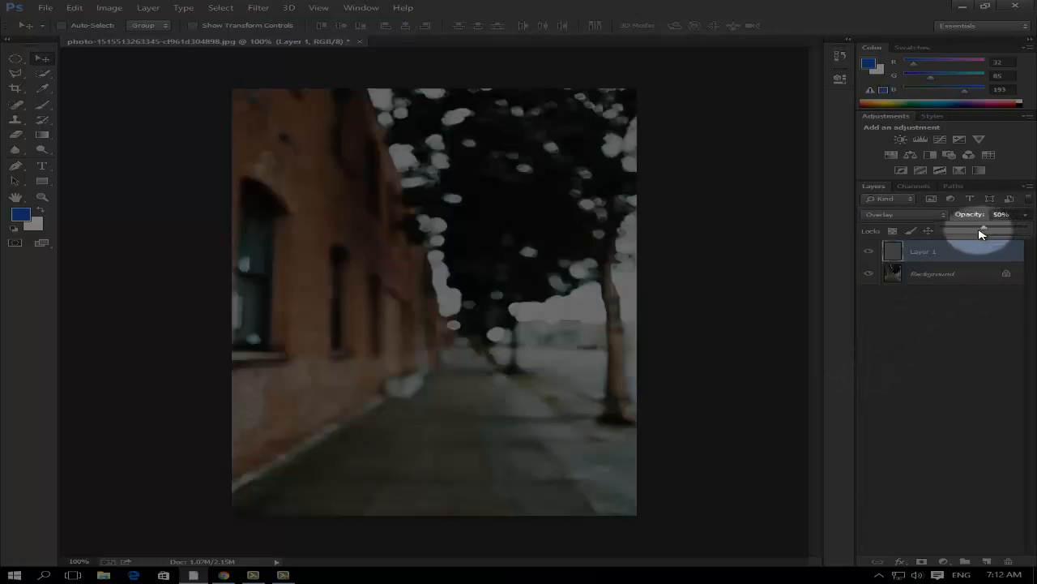
left_click_drag(981, 233, 1034, 226)
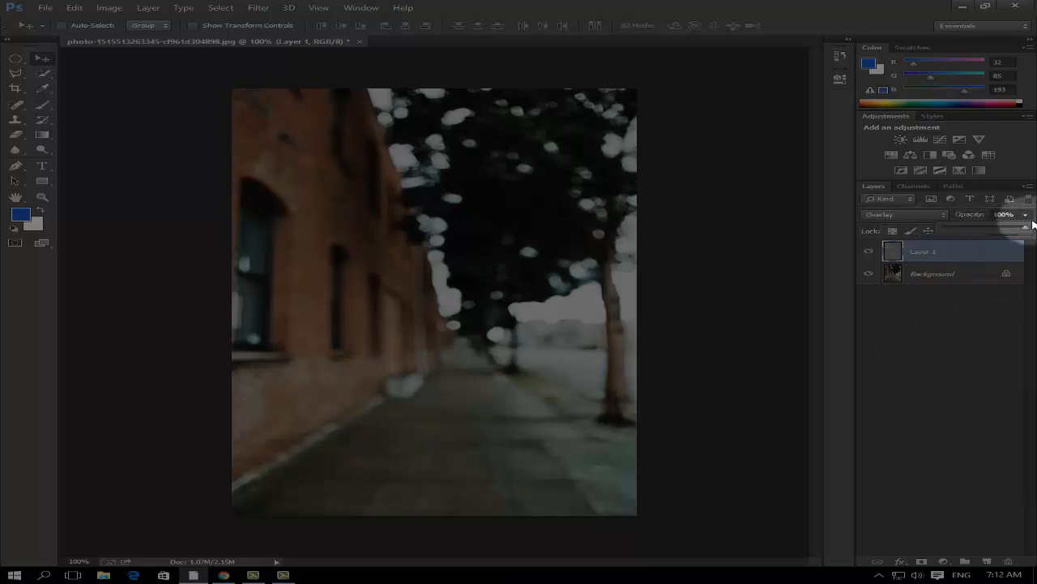
left_click(914, 214)
left_click(916, 217)
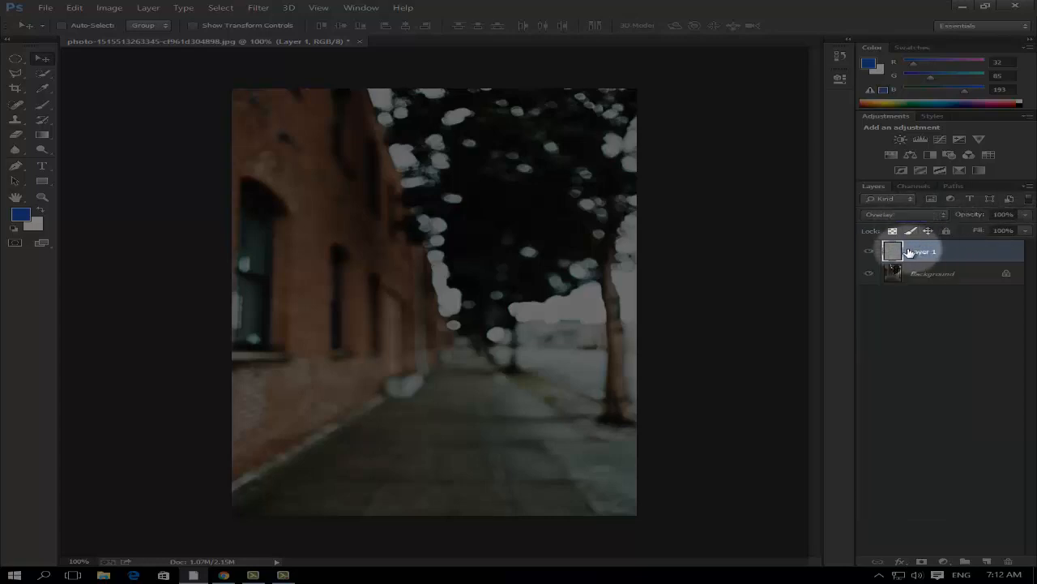
- Apply the High Pass filter to Layer 1 again with a much larger radius, keeping its blend mode at Overlay
left_click(259, 8)
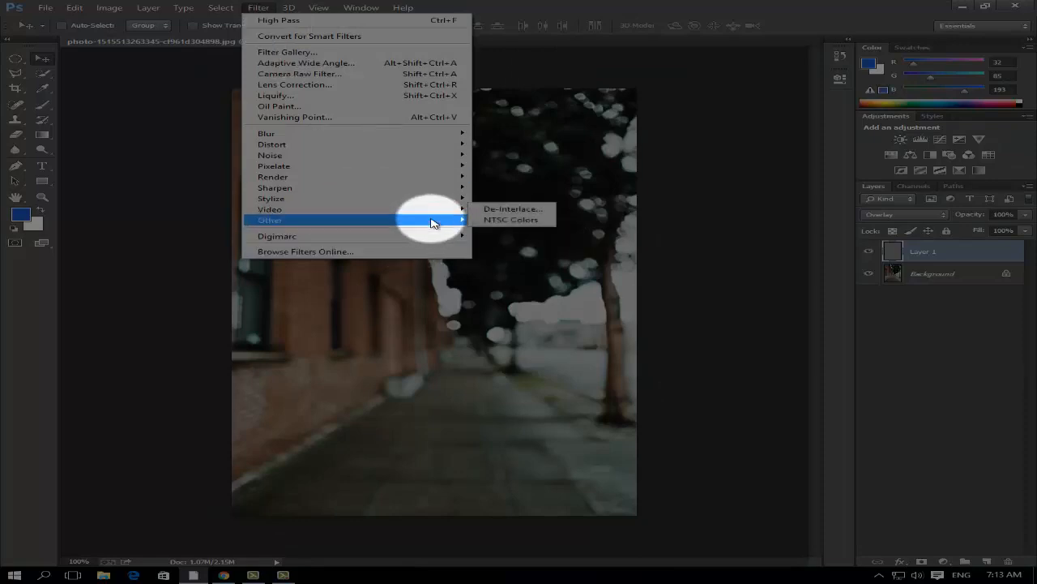
mouse_move(433, 219)
left_click(504, 233)
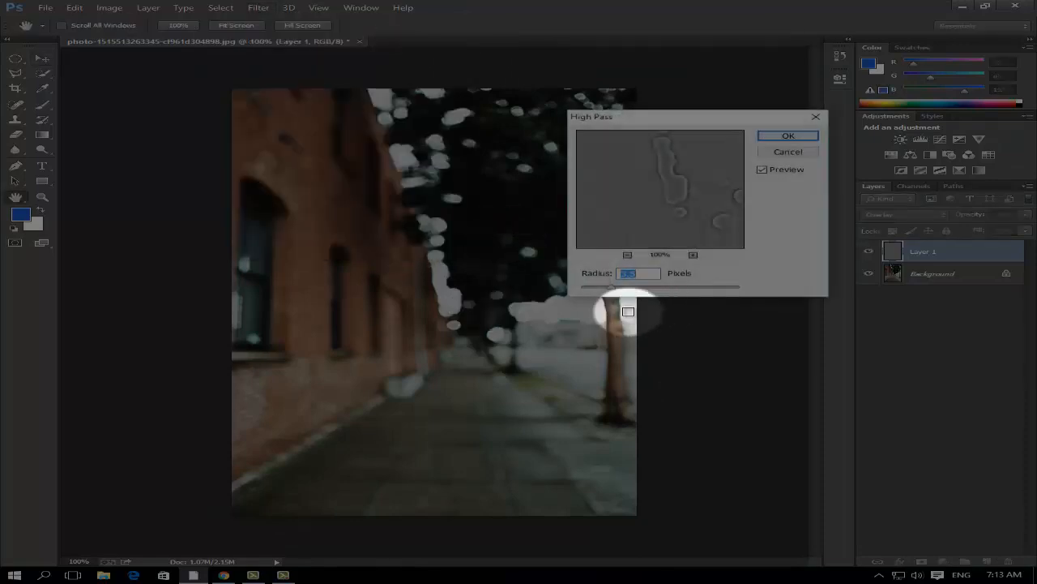
left_click_drag(646, 298, 718, 292)
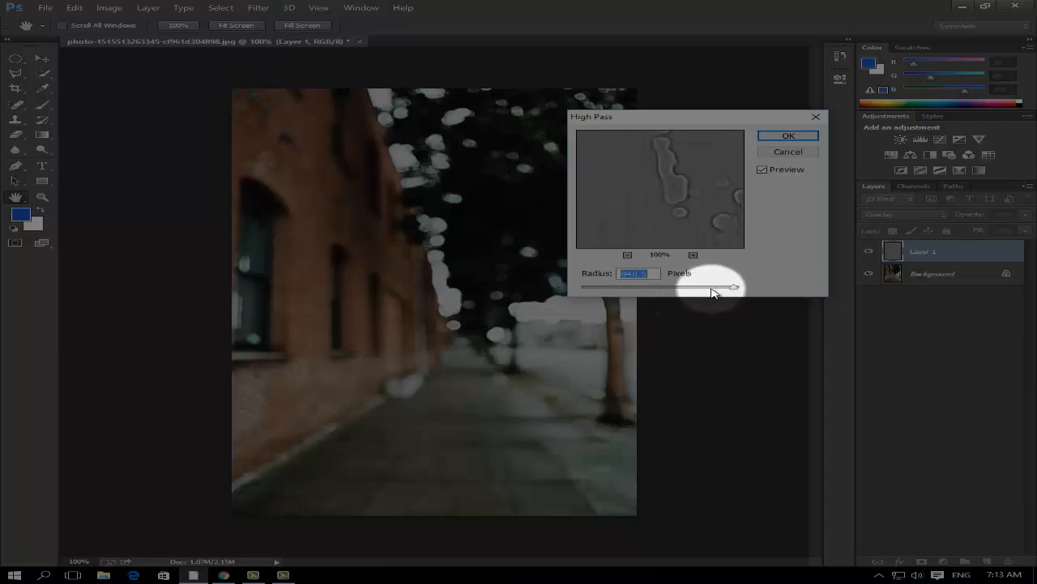
left_click(777, 138)
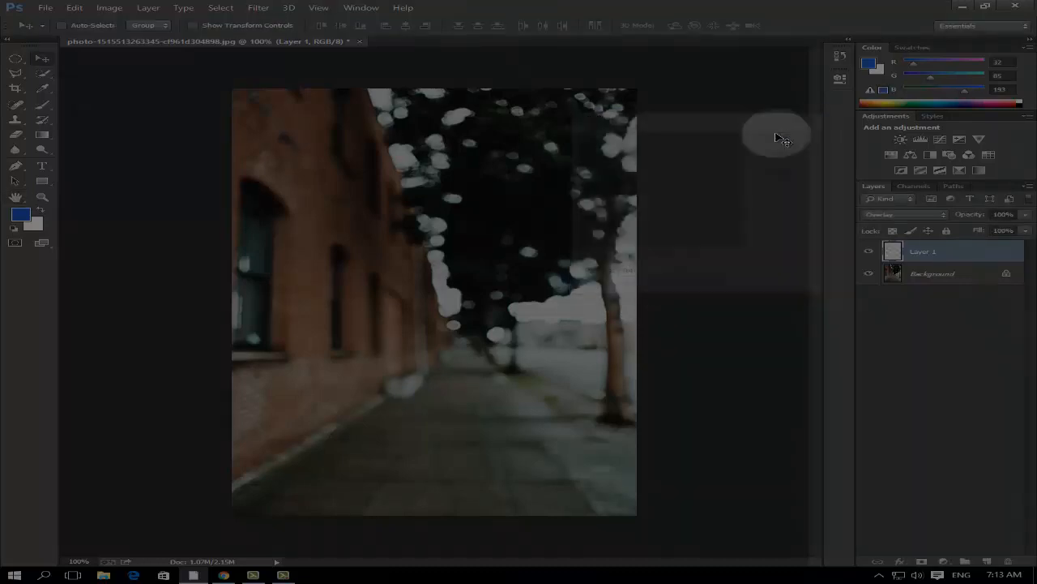
left_click(894, 217)
left_click(884, 359)
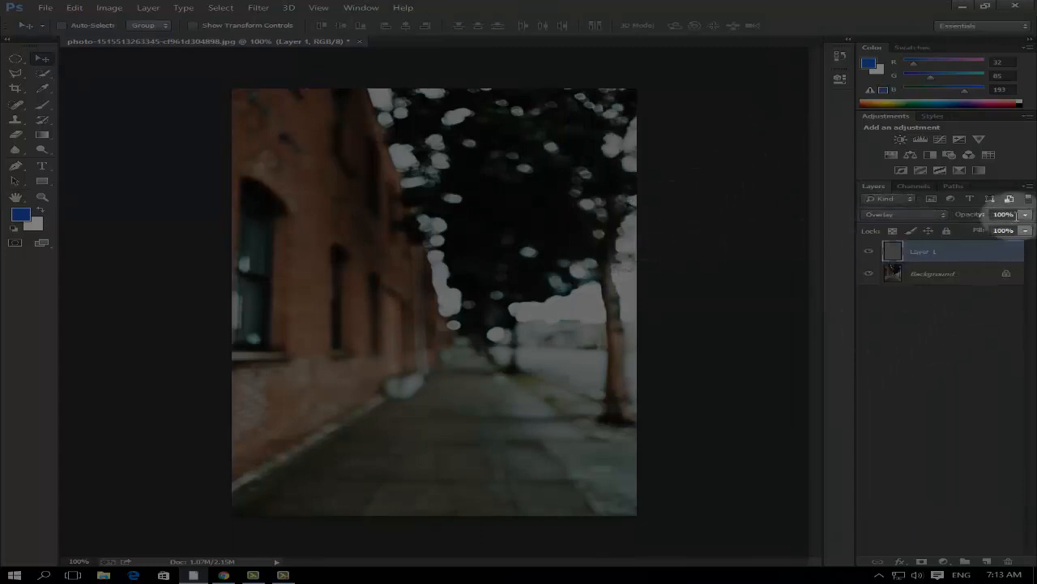
- Preview the effect by varying Layer 1's opacity and delete the layer
left_click(1026, 215)
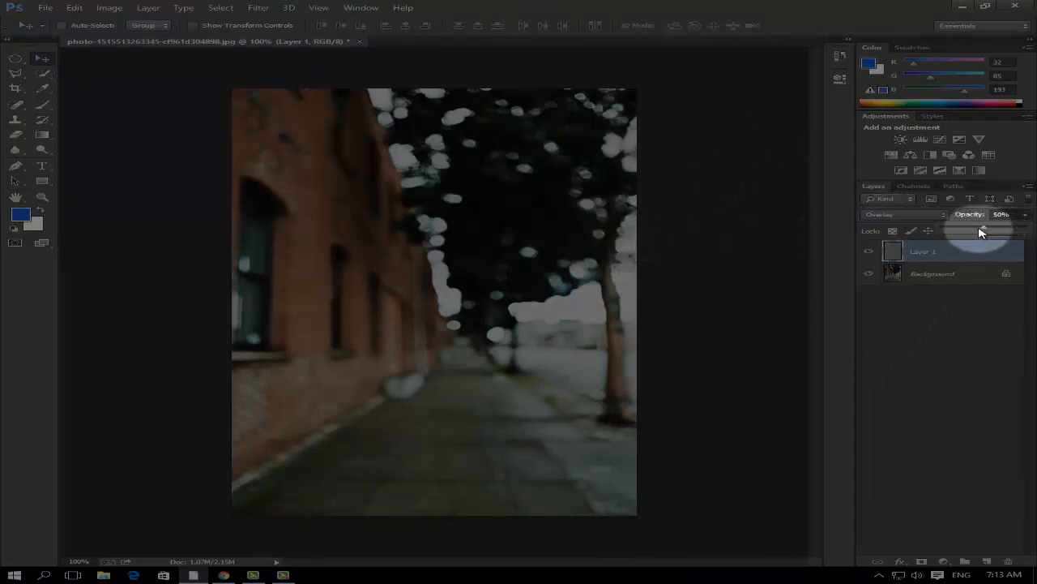
left_click_drag(979, 232, 918, 236)
left_click(1027, 215)
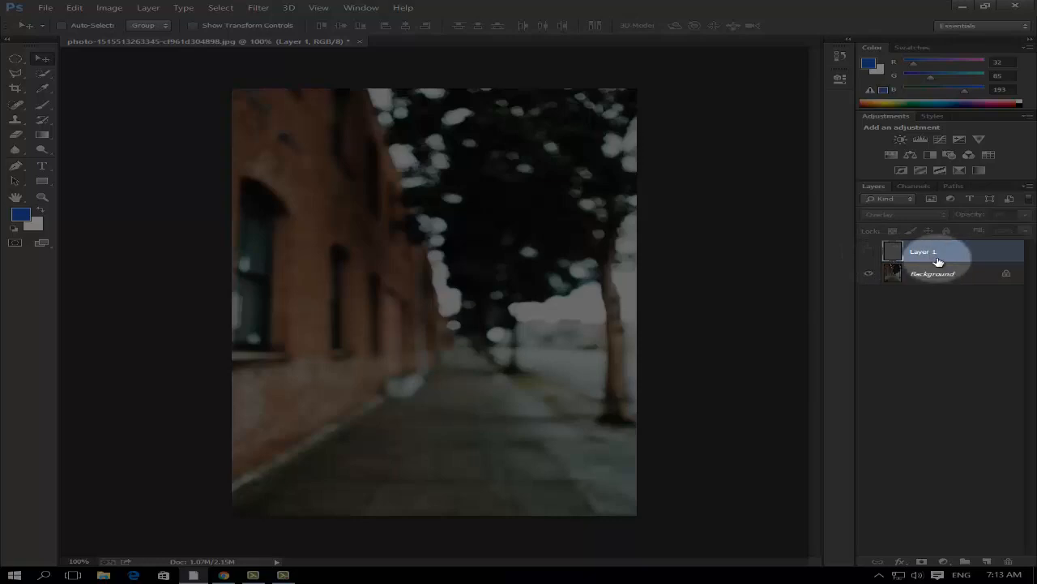
key("Delete")
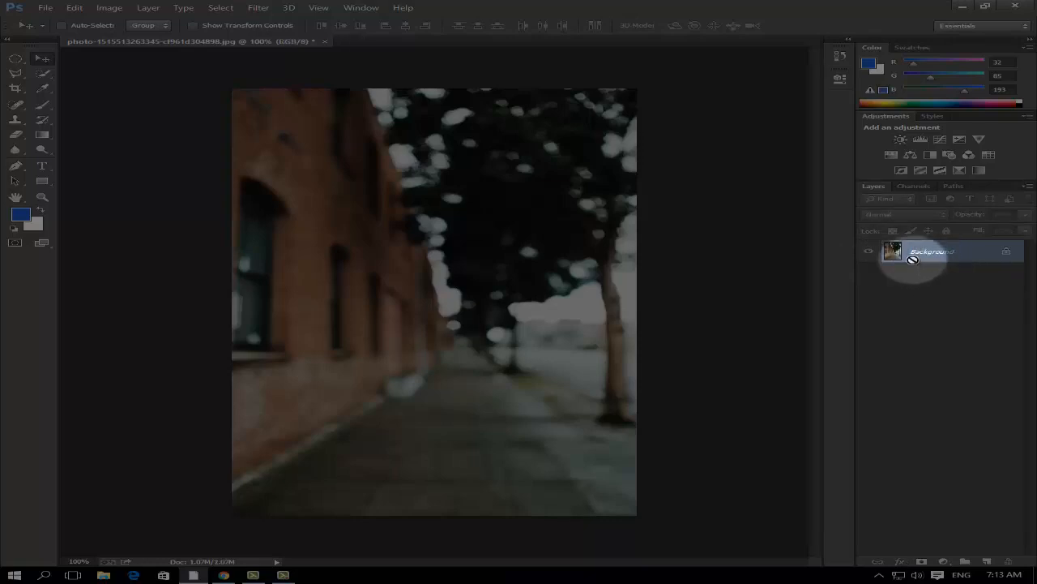
- Duplicate the Background layer into a new layer
left_click_drag(910, 254, 945, 557)
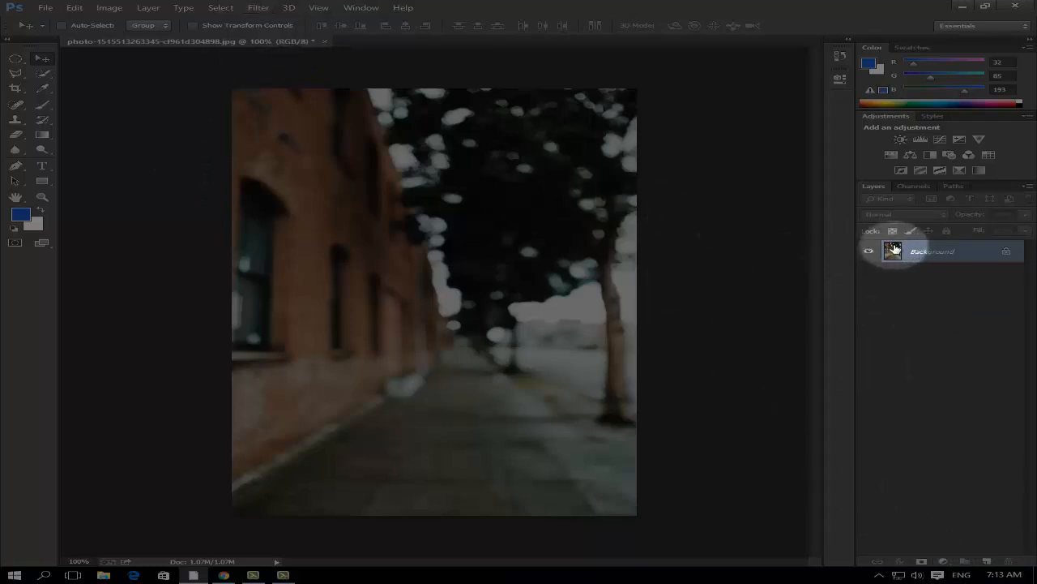
left_click_drag(891, 244, 987, 561)
- Apply the High Pass filter with a 1000-pixel radius to the Background copy layer and set its blend mode to Overlay
left_click(257, 7)
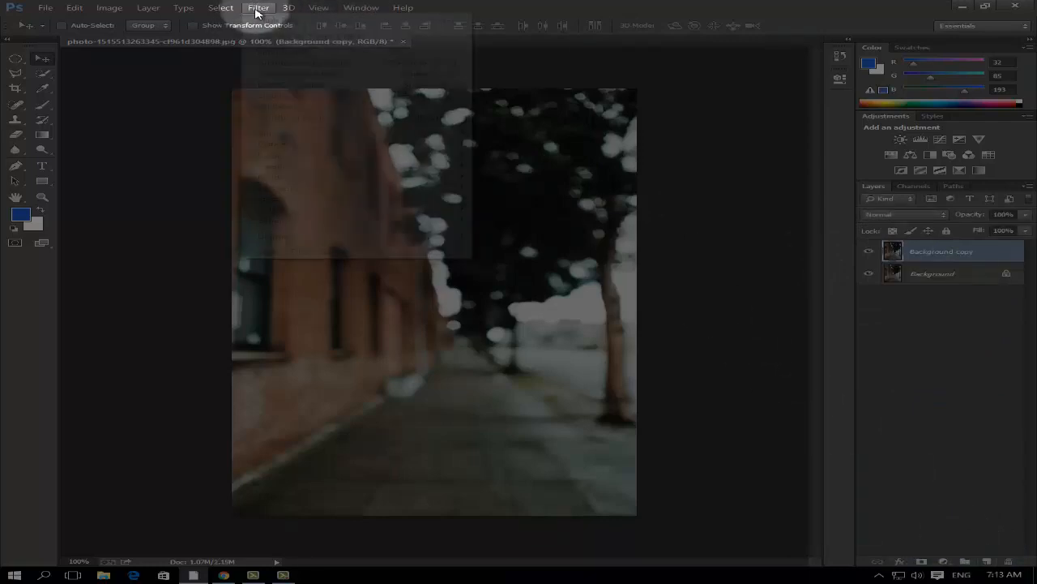
mouse_move(441, 219)
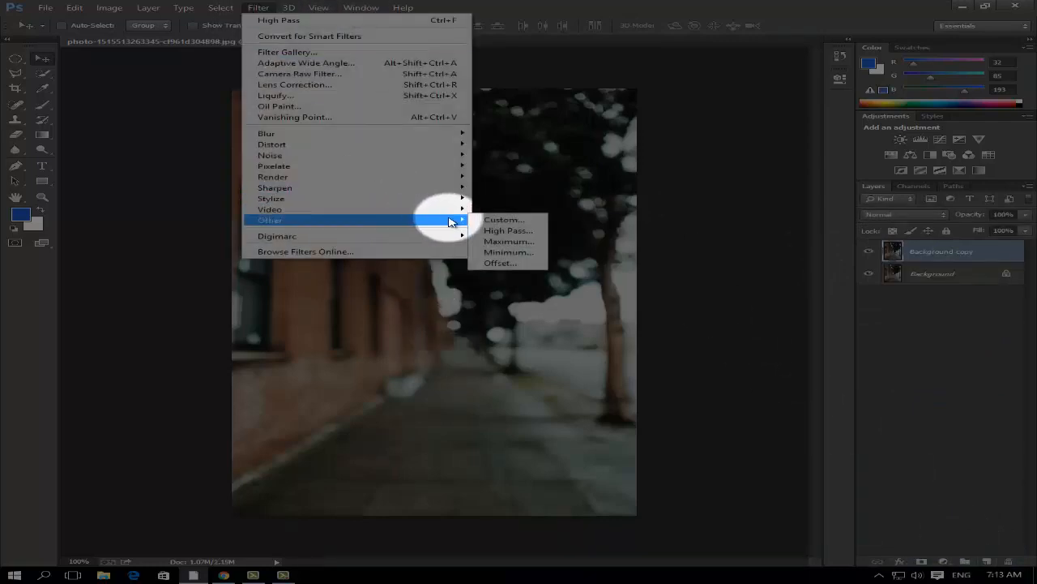
left_click(505, 232)
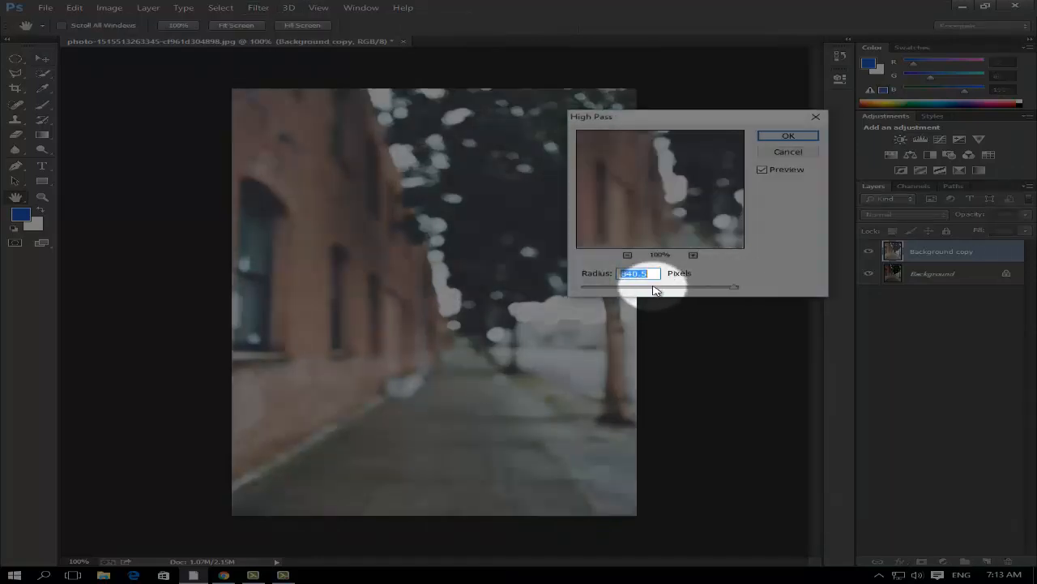
left_click(596, 288)
left_click_drag(598, 288, 902, 281)
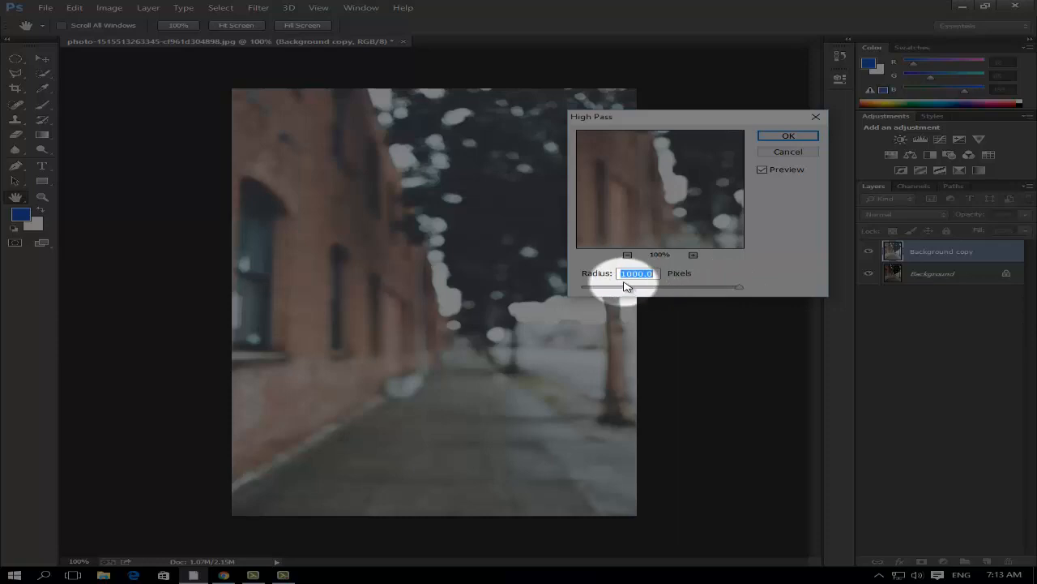
left_click(783, 136)
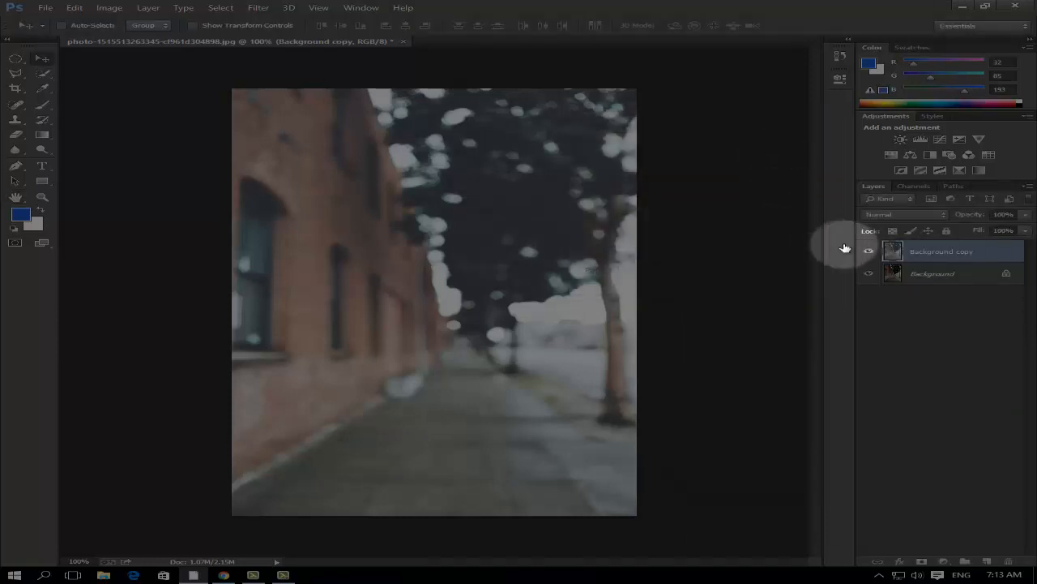
left_click(891, 214)
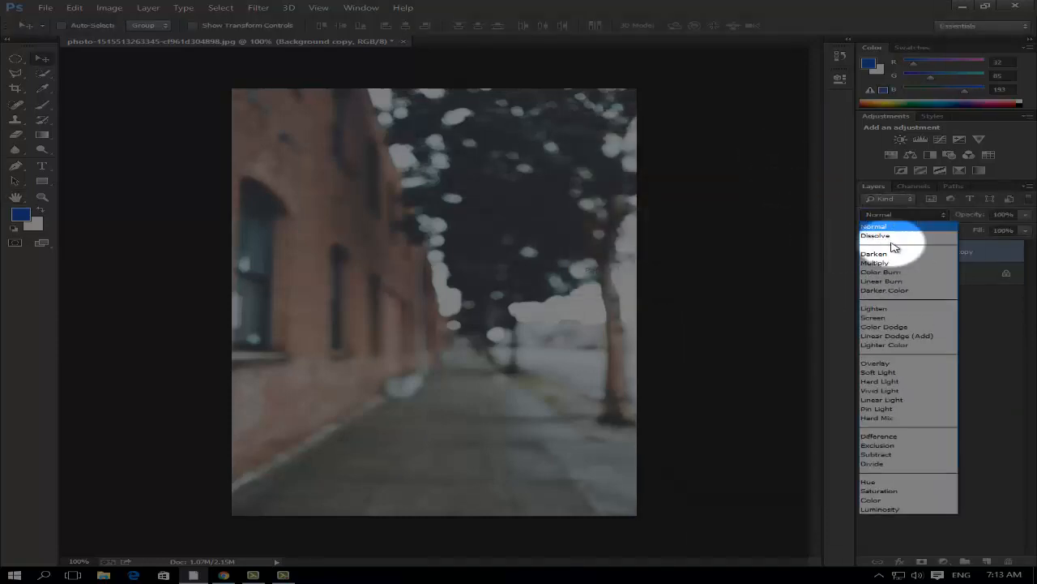
left_click(919, 363)
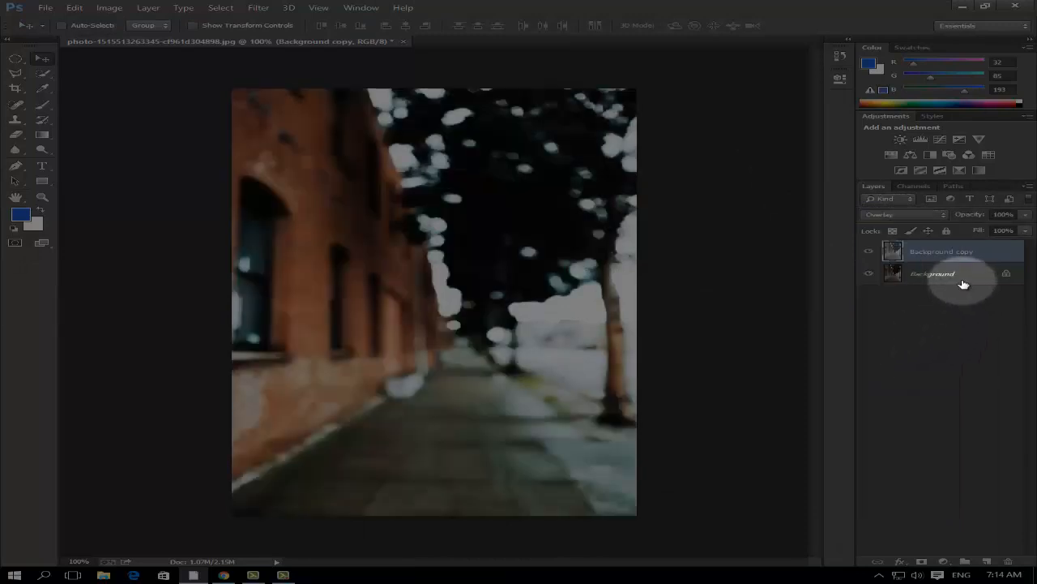
- Compare the photo with and without the Overlay effect by repeatedly hiding and showing the Background copy layer
left_click(868, 251)
left_click(867, 256)
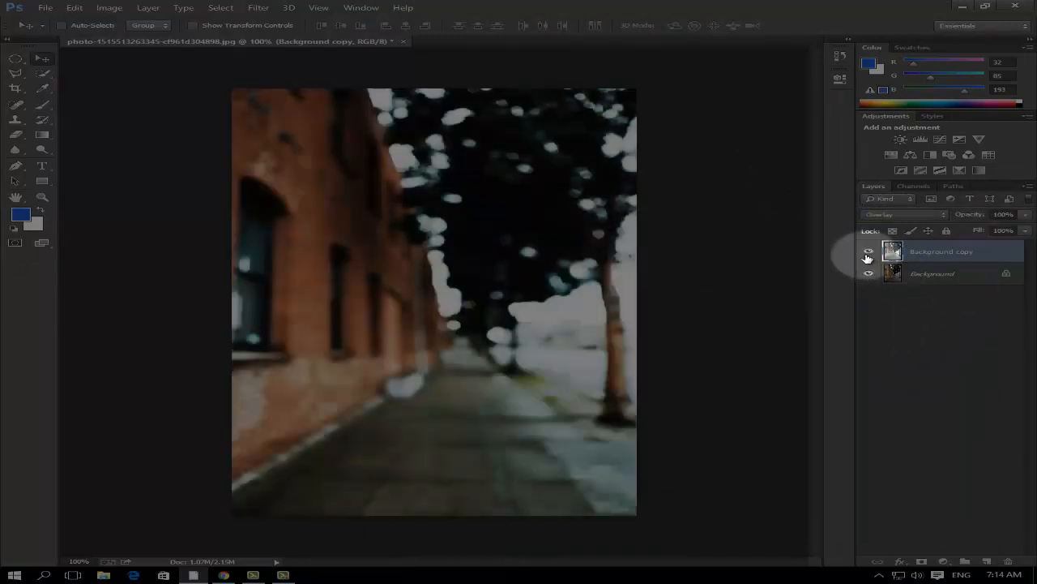
left_click(868, 256)
left_click(868, 257)
left_click(869, 258)
left_click(869, 258)
left_click(869, 258)
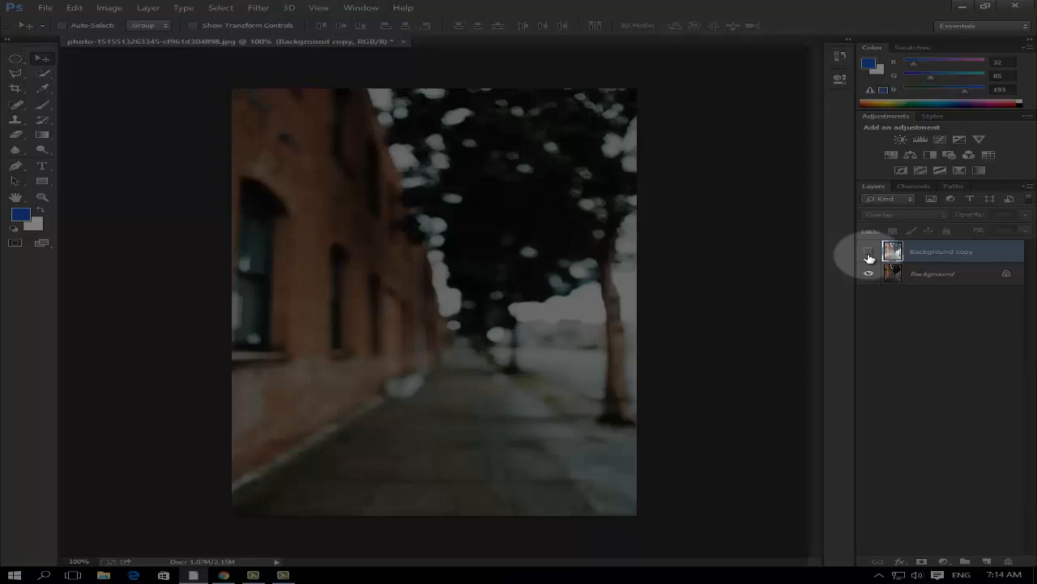
left_click(869, 258)
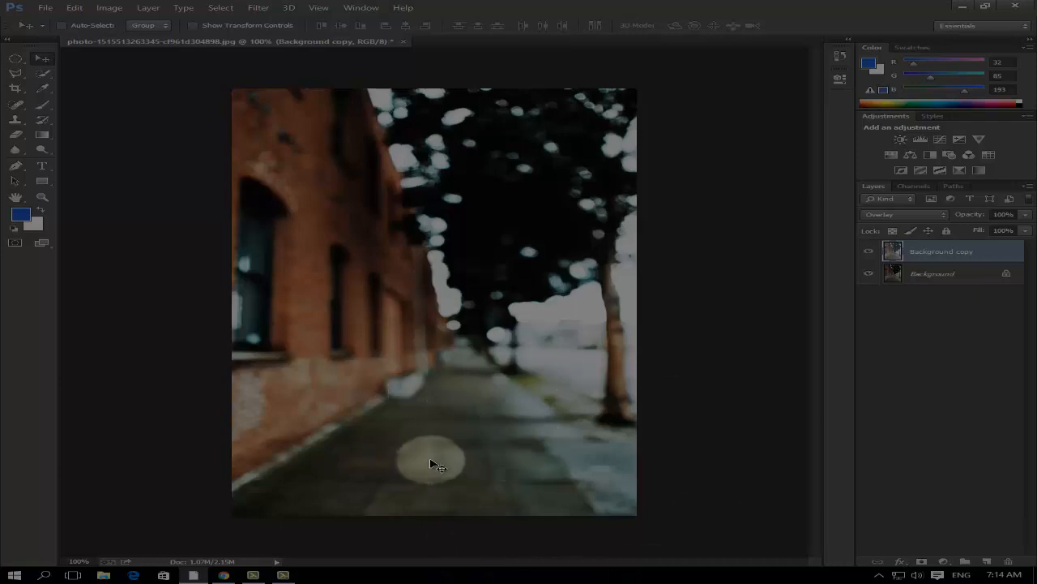
- Set the Background copy layer's opacity to 70%
left_click(1025, 214)
mouse_move(1011, 234)
left_mouse_down()
mouse_move(963, 233)
mouse_move(1028, 233)
left_mouse_up()
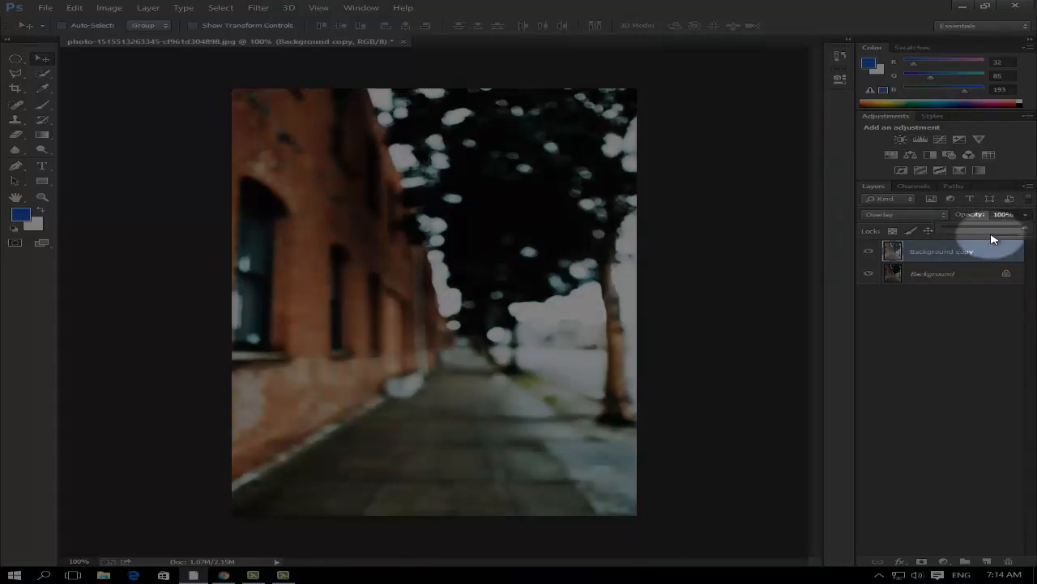
left_click(1003, 215)
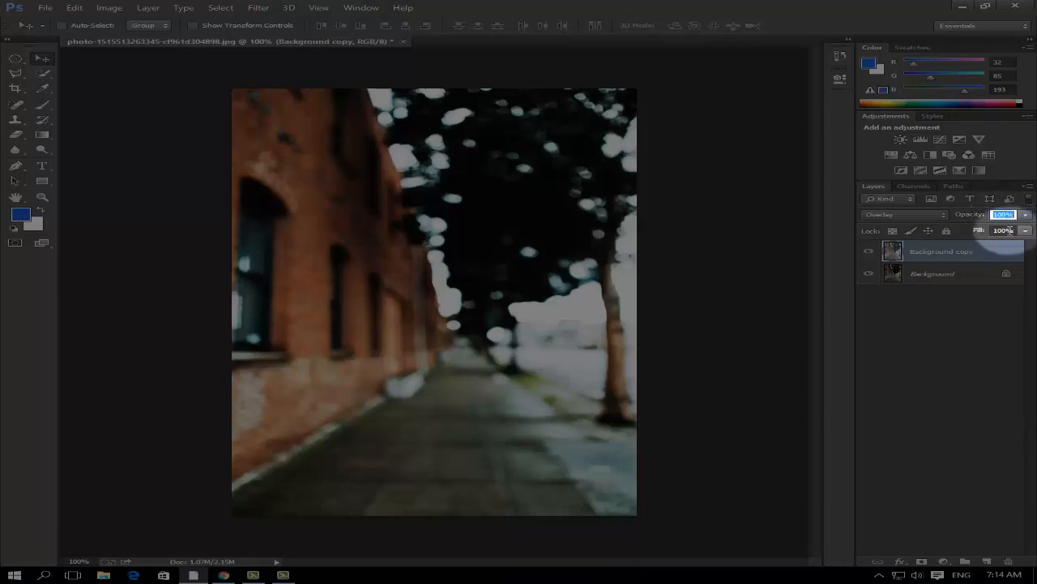
left_click(1025, 215)
left_click(1003, 227)
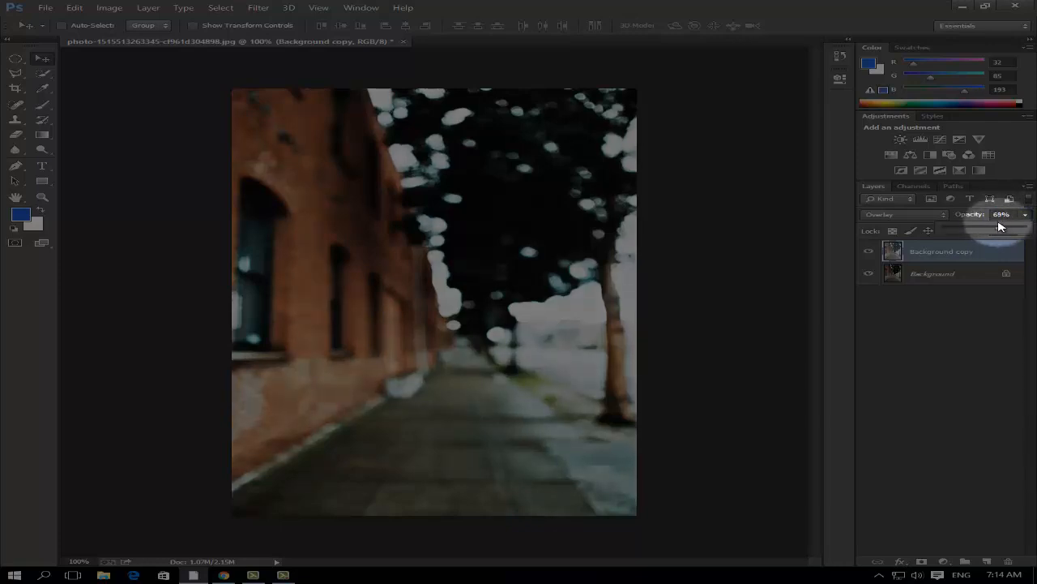
left_click(1003, 212)
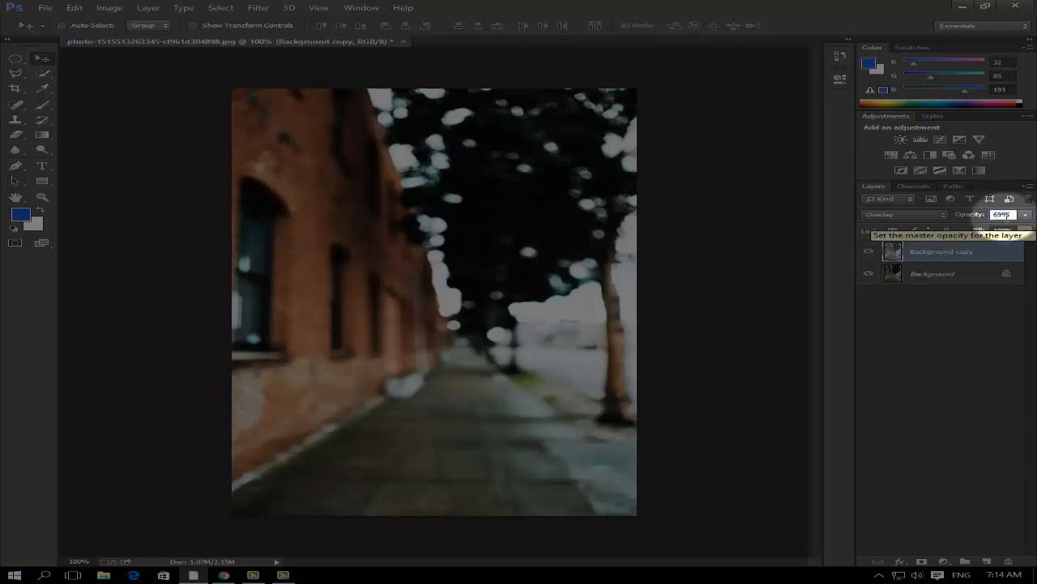
double_click(1002, 215)
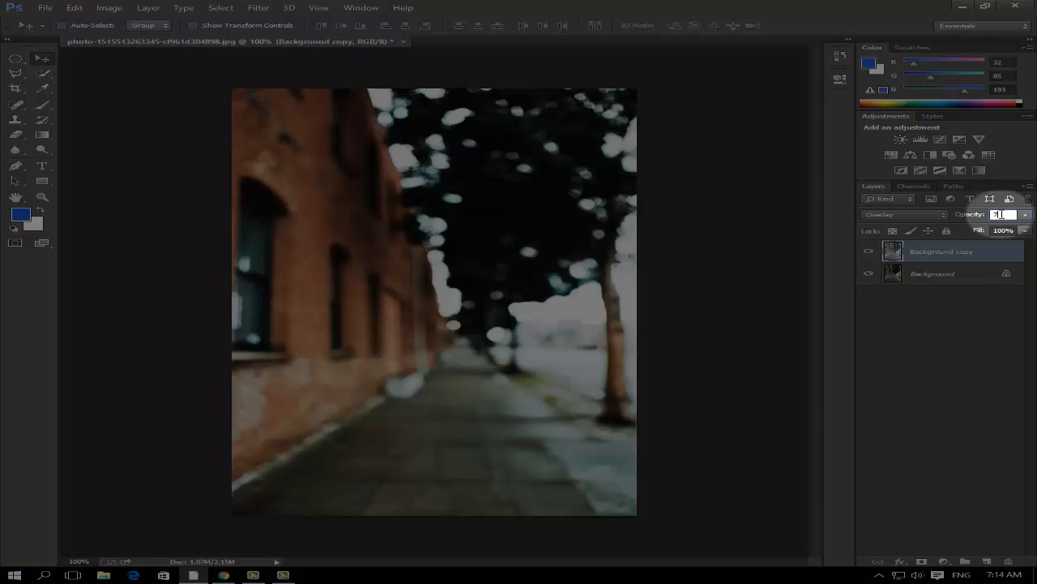
type("70")
- Reduce the Background copy layer's fill to 75% and deselect the layer
left_click(1026, 231)
left_click_drag(1011, 243, 1006, 244)
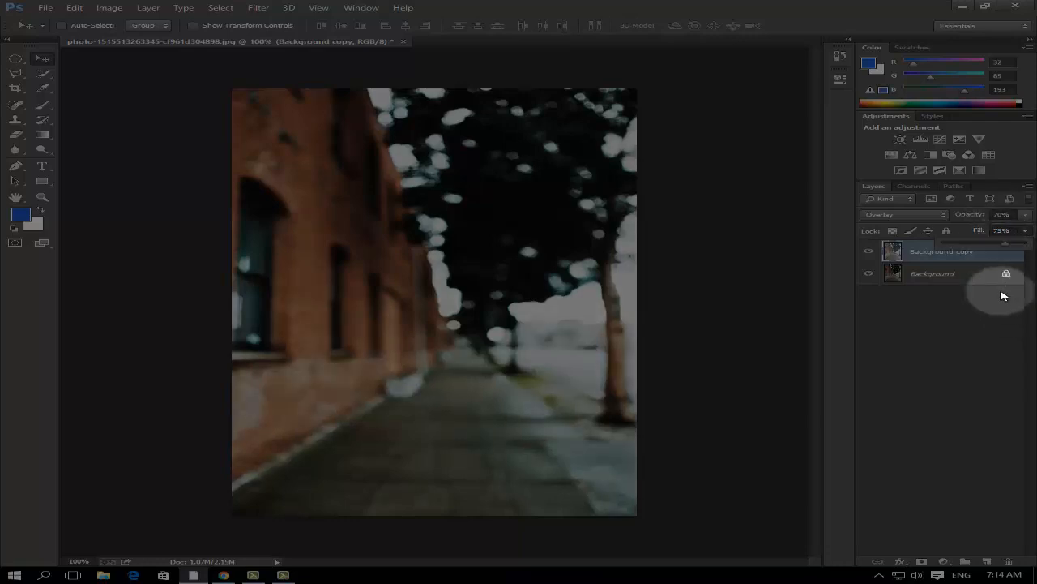
left_click(964, 330)
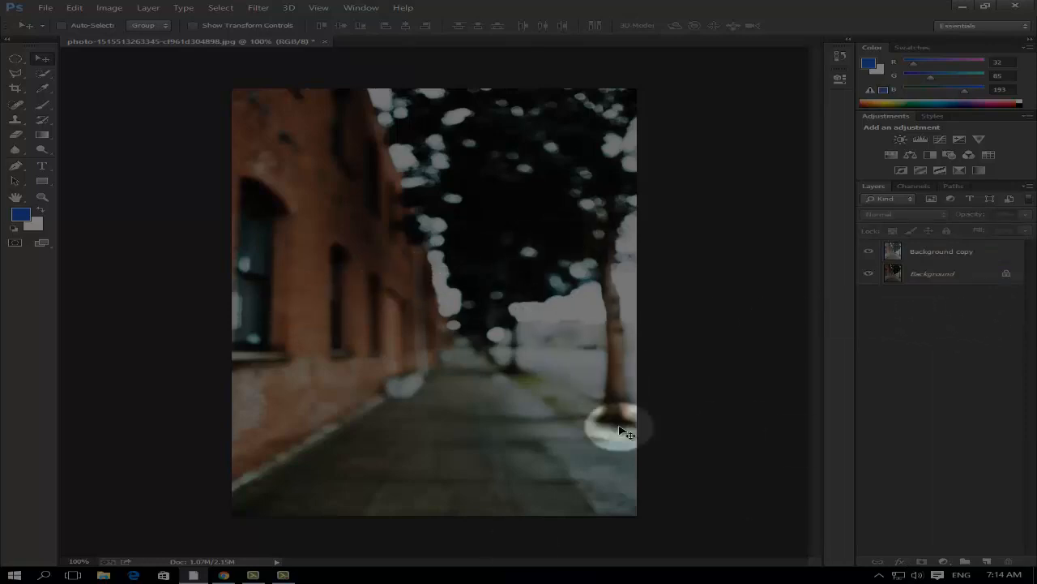
- Add a Curves adjustment layer, apply its Auto correction, and fine-tune the RGB curve by lowering the midtones and moving the white point inward
left_click(944, 561)
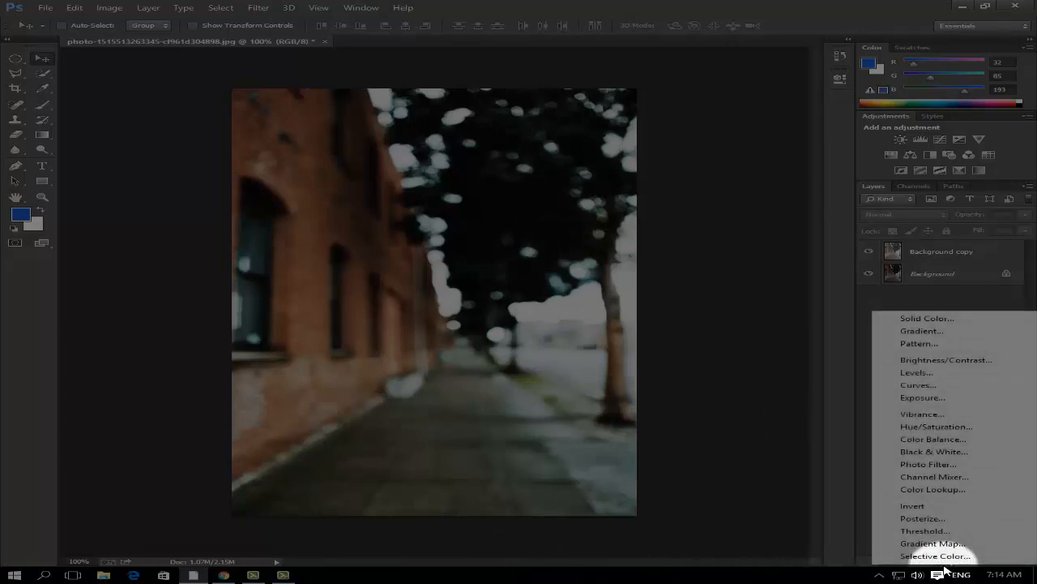
left_click(919, 387)
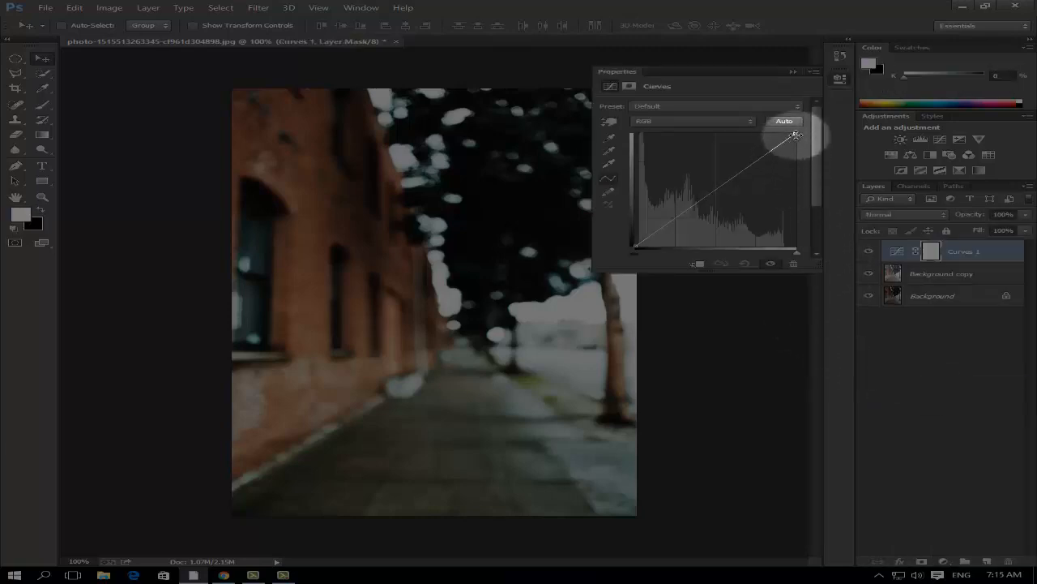
left_click_drag(797, 133, 814, 155)
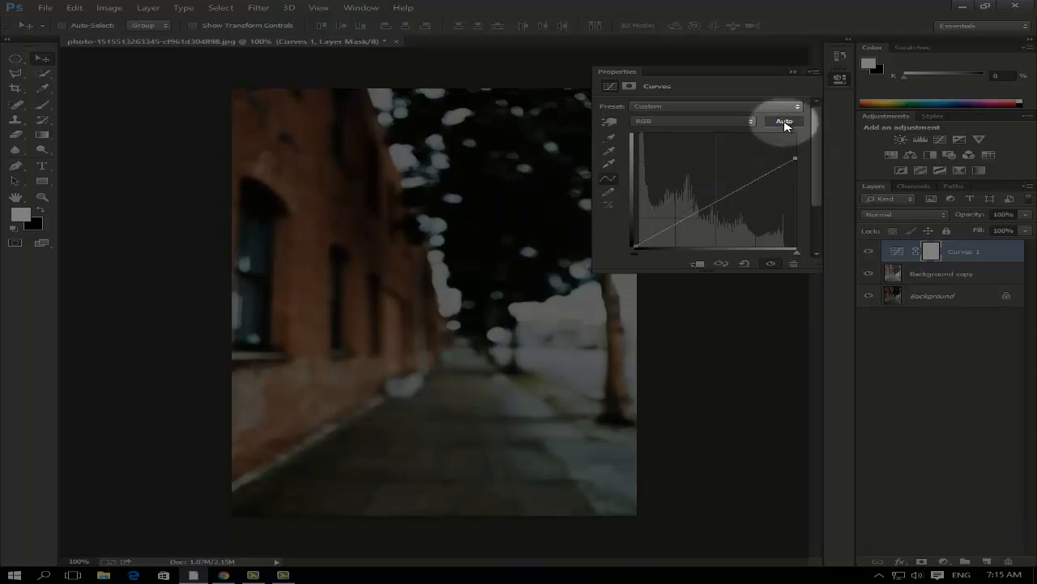
left_click(784, 121)
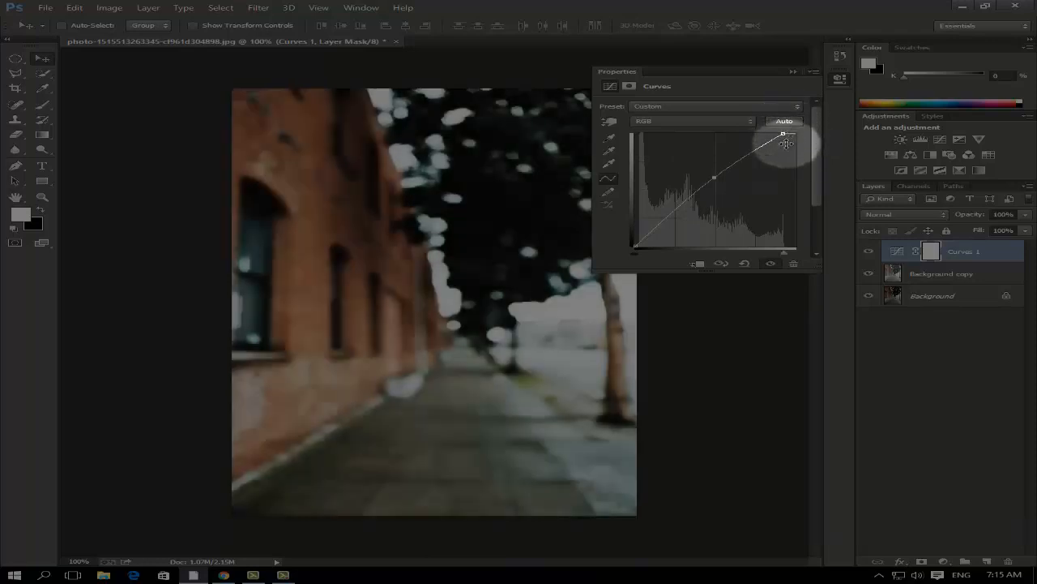
left_click_drag(717, 177, 725, 180)
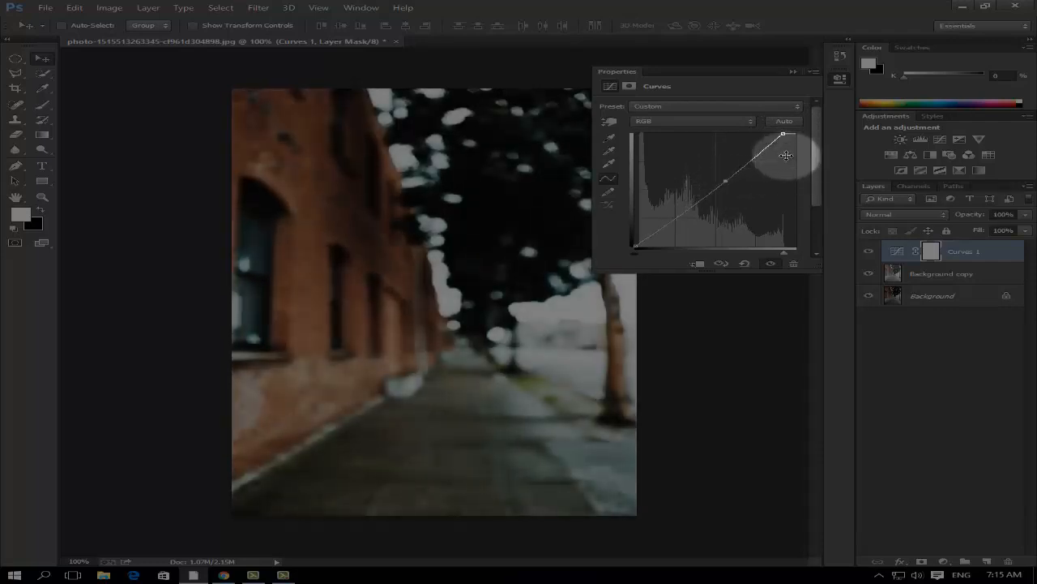
mouse_move(787, 132)
left_mouse_down()
mouse_move(801, 166)
mouse_move(790, 138)
mouse_move(757, 137)
mouse_move(774, 139)
left_mouse_up()
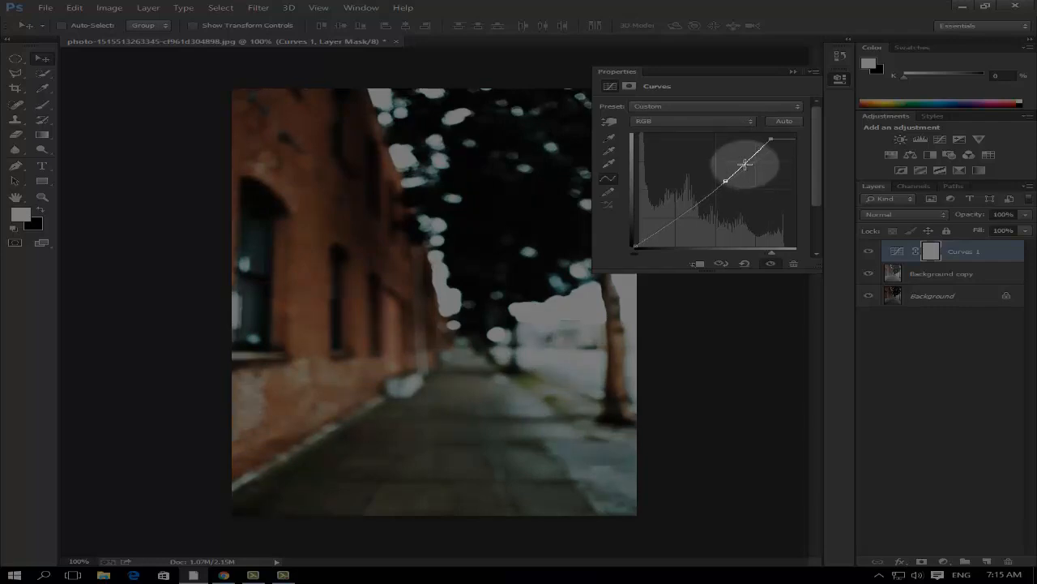
- Raise the Blue channel's lower tones and the Green channel's midtones slightly in the Curves adjustment, and collapse its settings
left_click(688, 122)
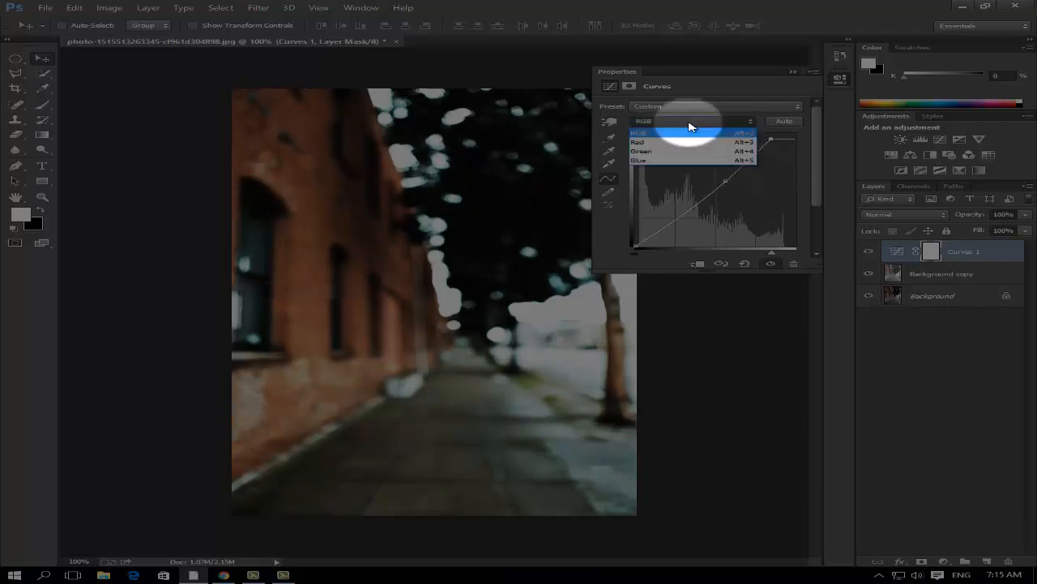
left_click(661, 161)
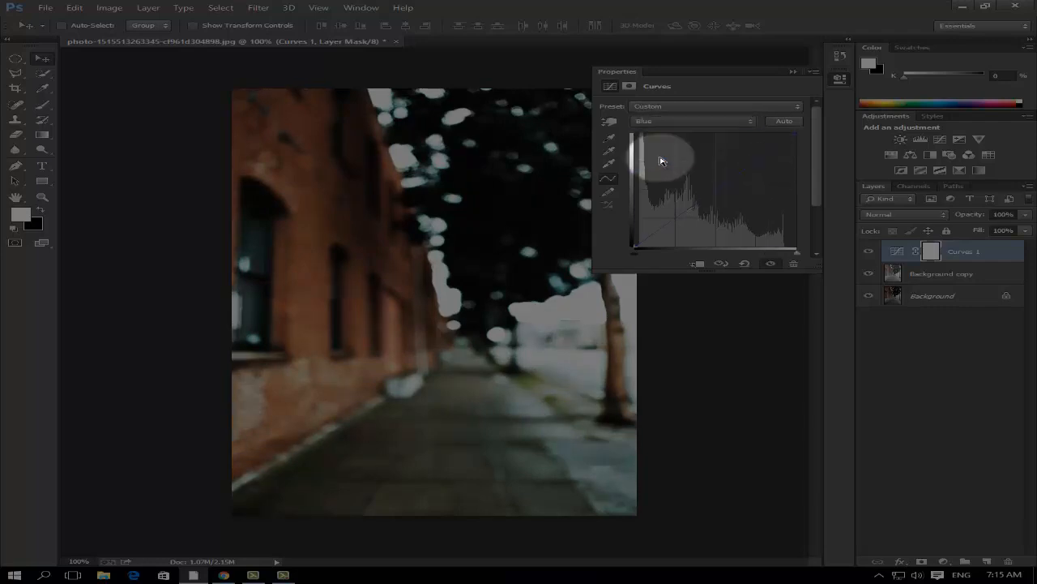
left_click_drag(683, 212, 678, 210)
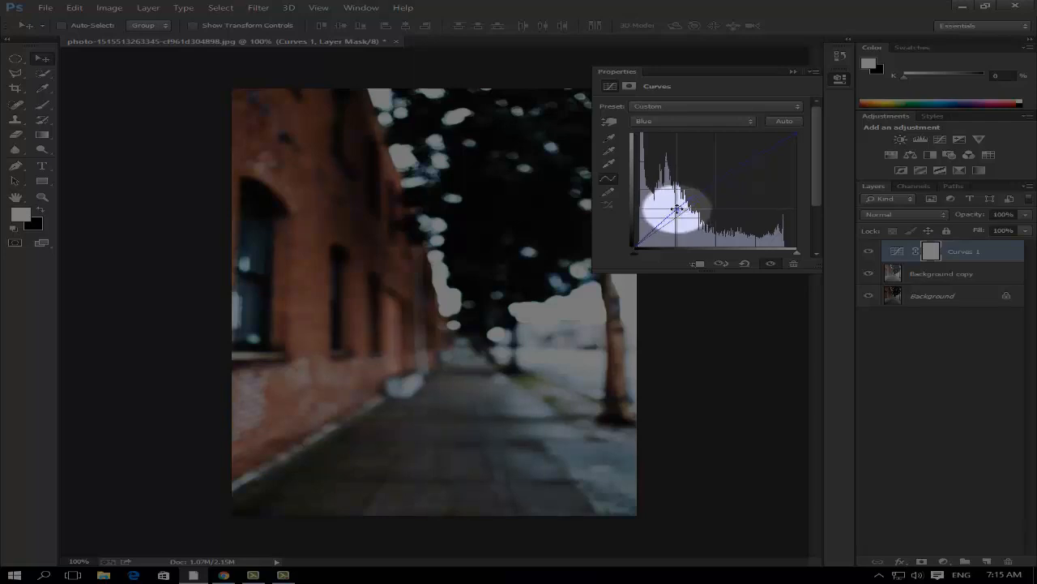
left_click(657, 121)
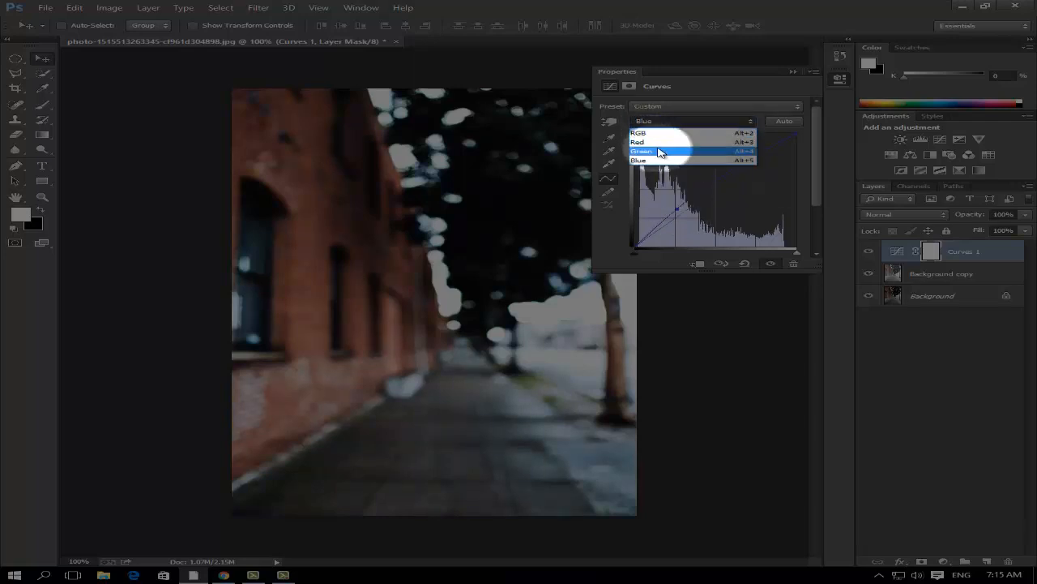
left_click(659, 152)
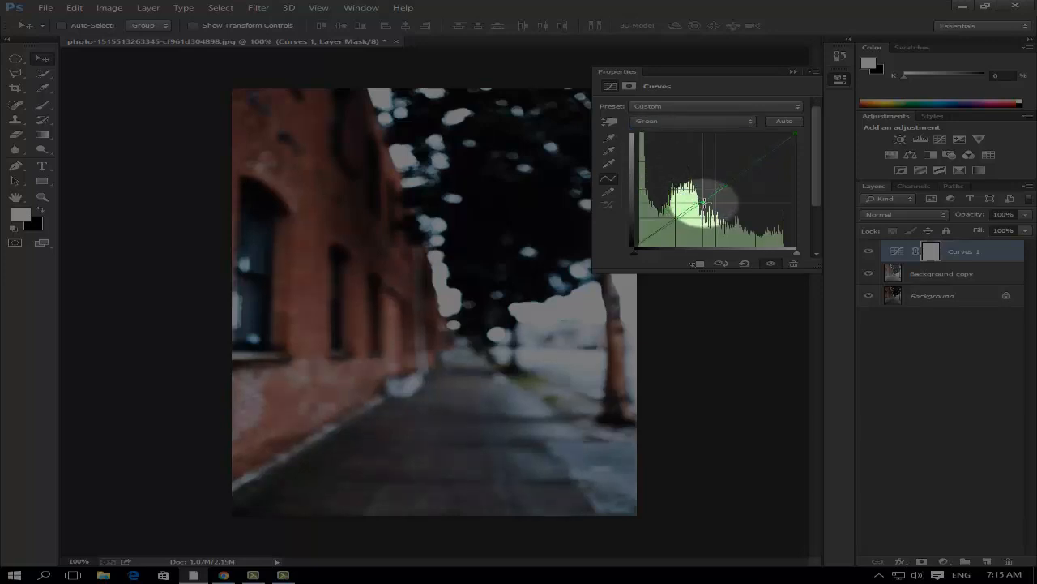
mouse_move(704, 201)
left_mouse_down()
mouse_move(689, 204)
mouse_move(696, 199)
left_mouse_up()
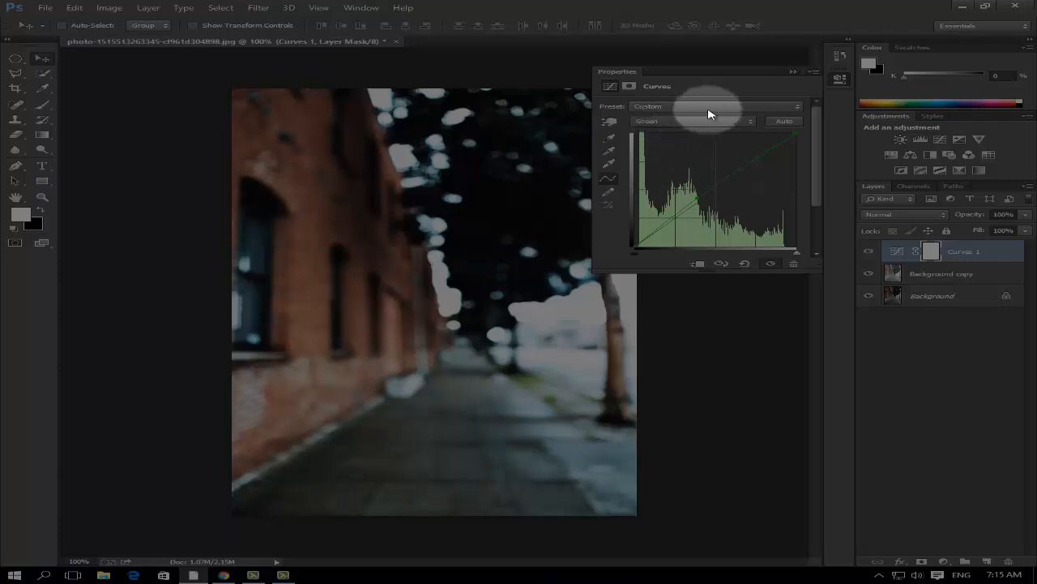
left_click(790, 72)
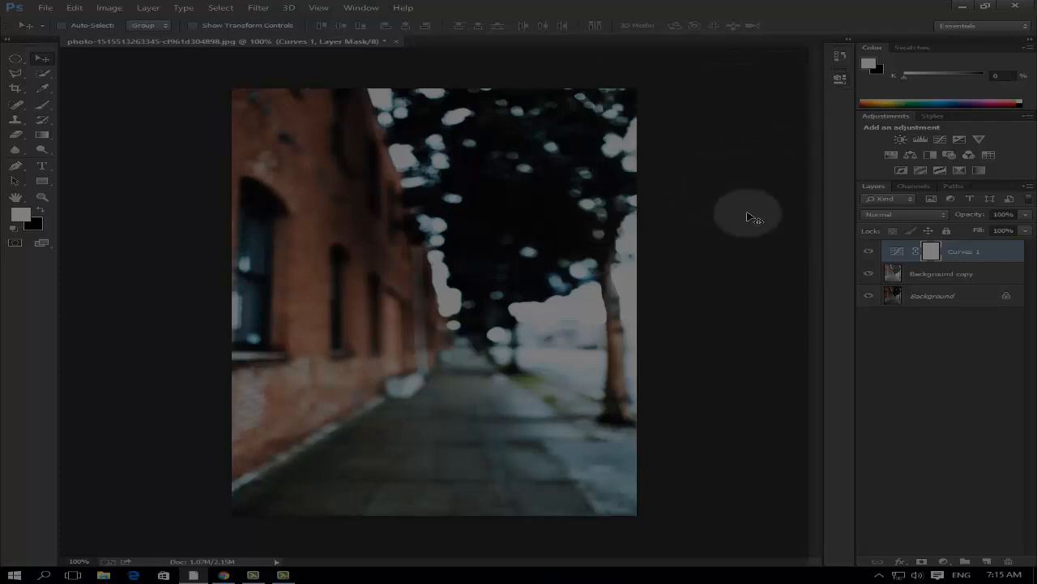
- Stamp all visible layers into a new top layer and group the Curves 1 and Background copy layers
left_click(917, 274, "shift")
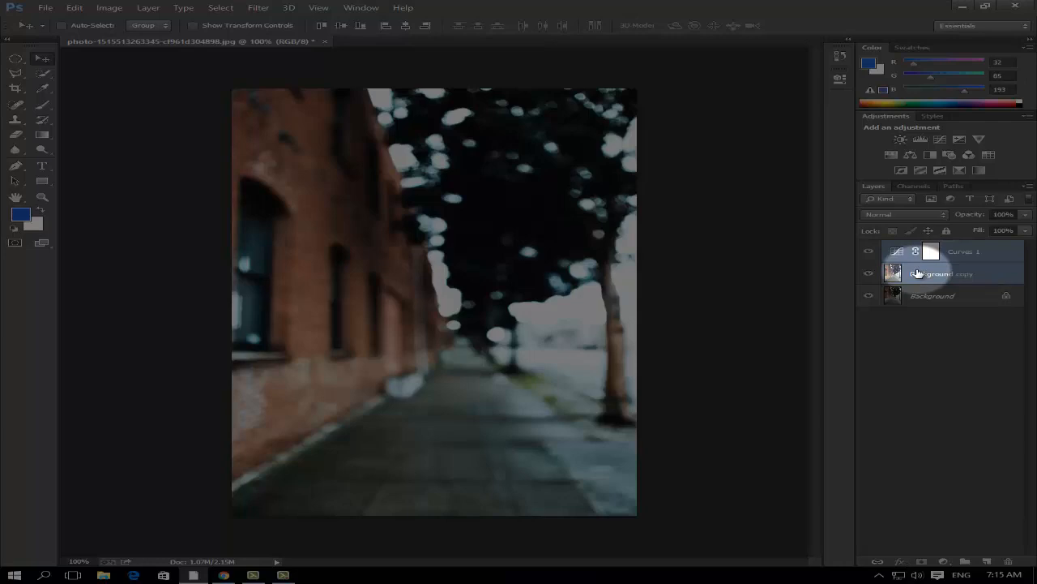
key("ctrl+shift+alt+e")
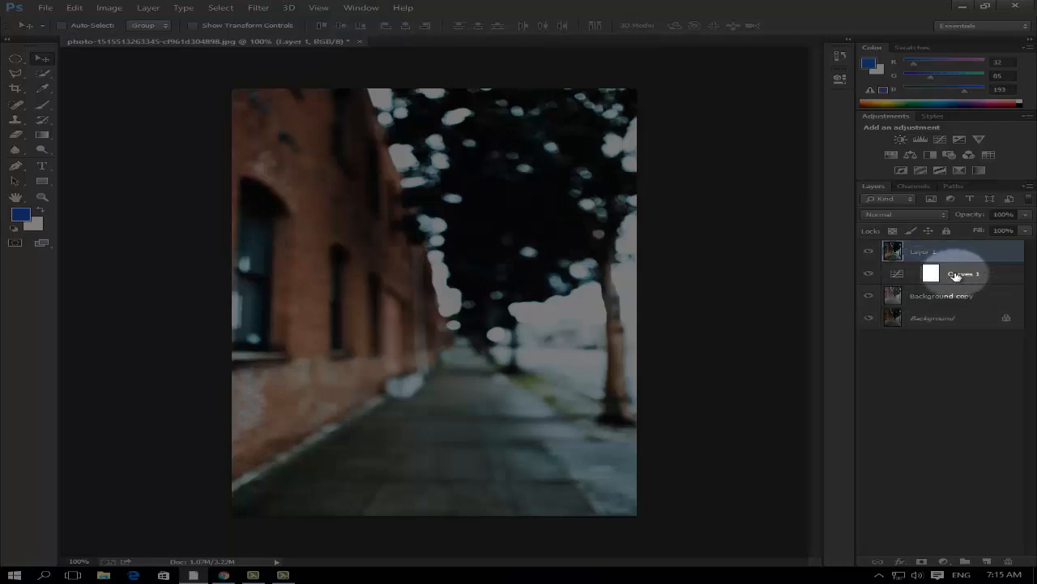
left_click(956, 275)
left_click(947, 293, "shift")
key("ctrl+g")
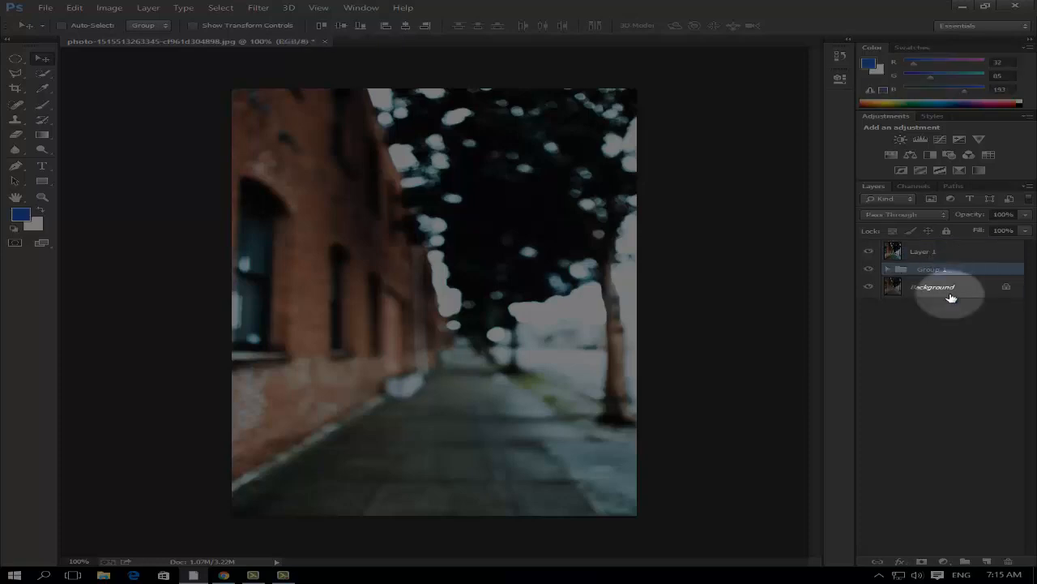
- Hide Group 1 and toggle Layer 1's visibility repeatedly to compare the merged result with the original Background, leaving Layer 1 shown
left_click(932, 288)
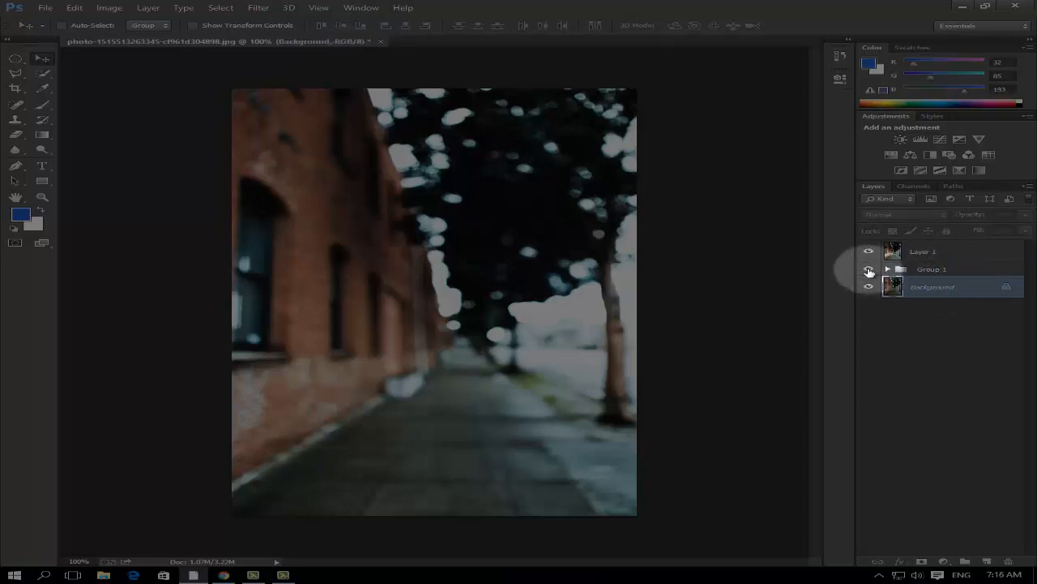
left_click(868, 270)
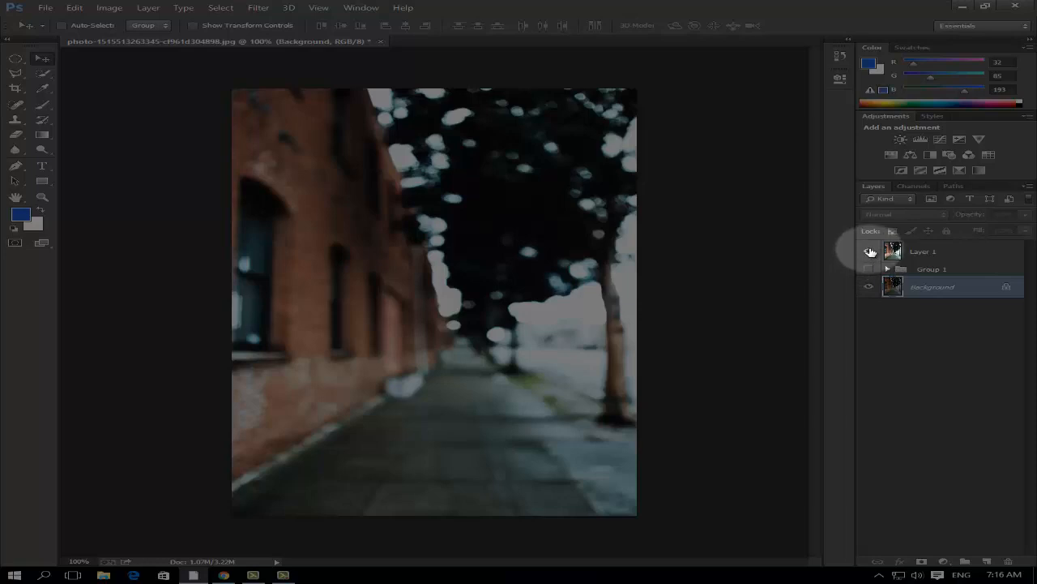
left_click(870, 251)
left_click(870, 251)
left_click(872, 251)
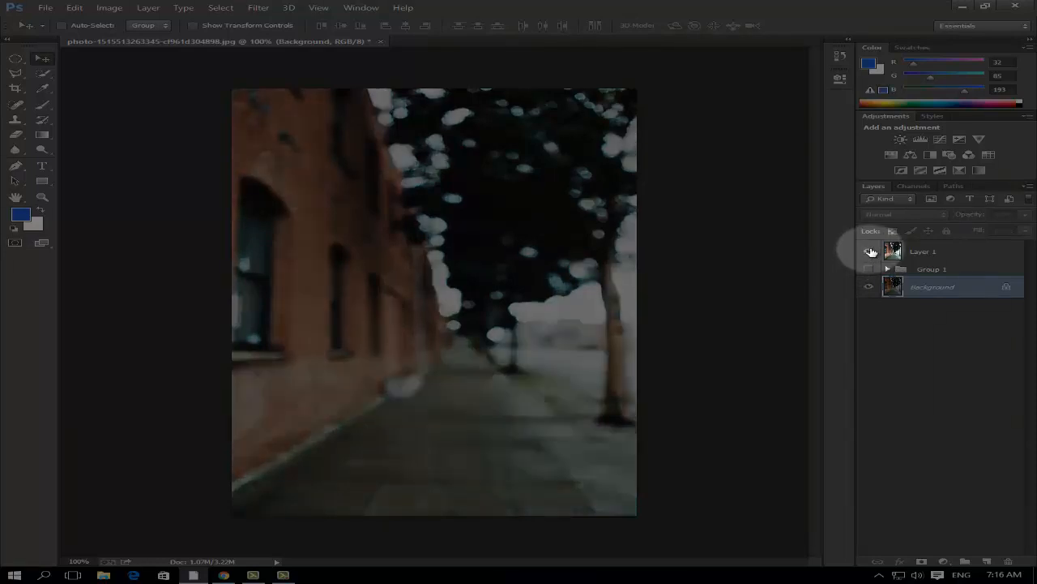
left_click(871, 251)
left_click(871, 252)
left_click(871, 252)
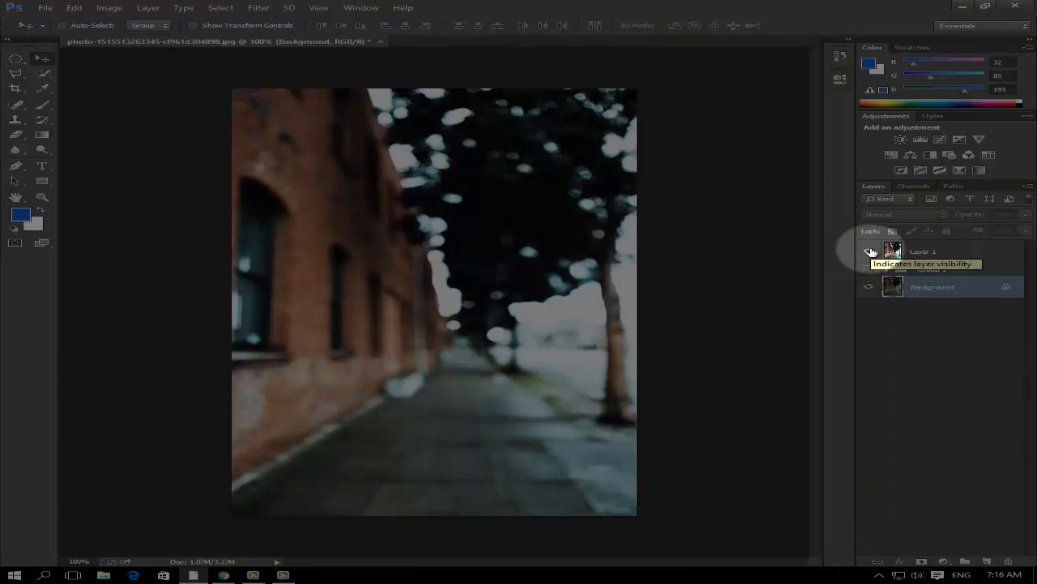
left_click(871, 251)
left_click(871, 251)
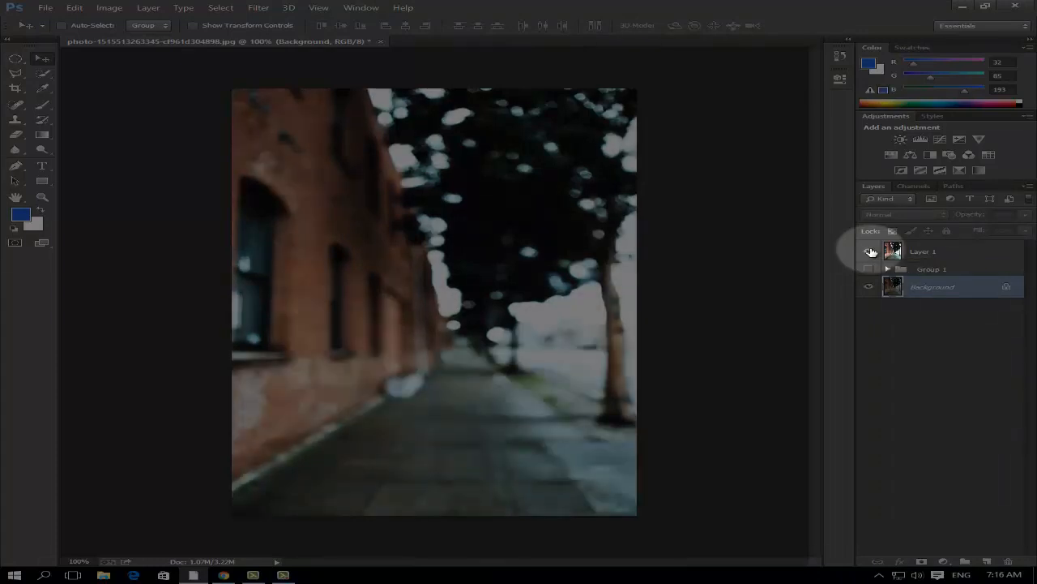
left_click(871, 251)
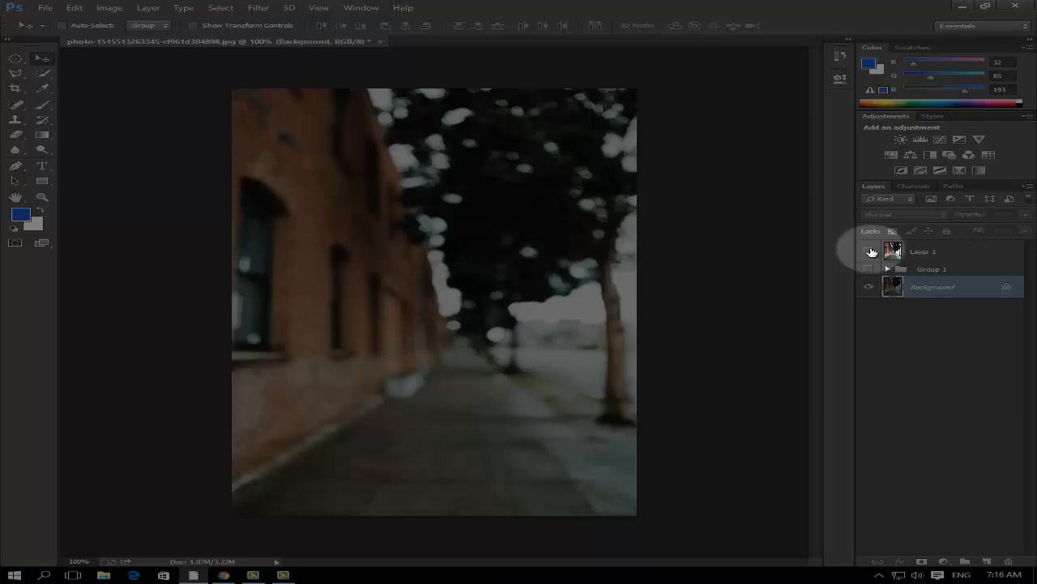
left_click(870, 252)
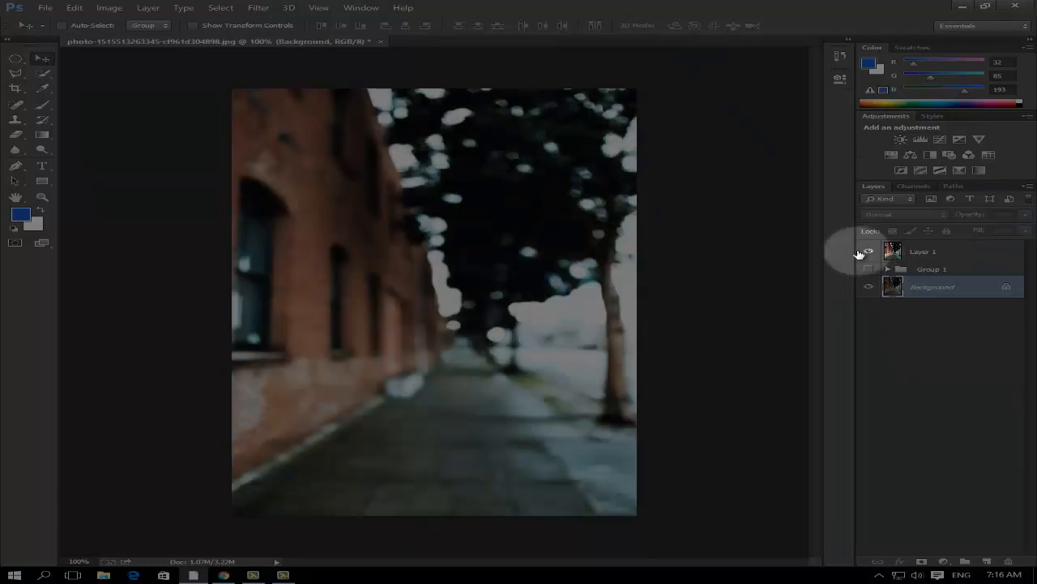
left_click_drag(352, 276, 339, 392)
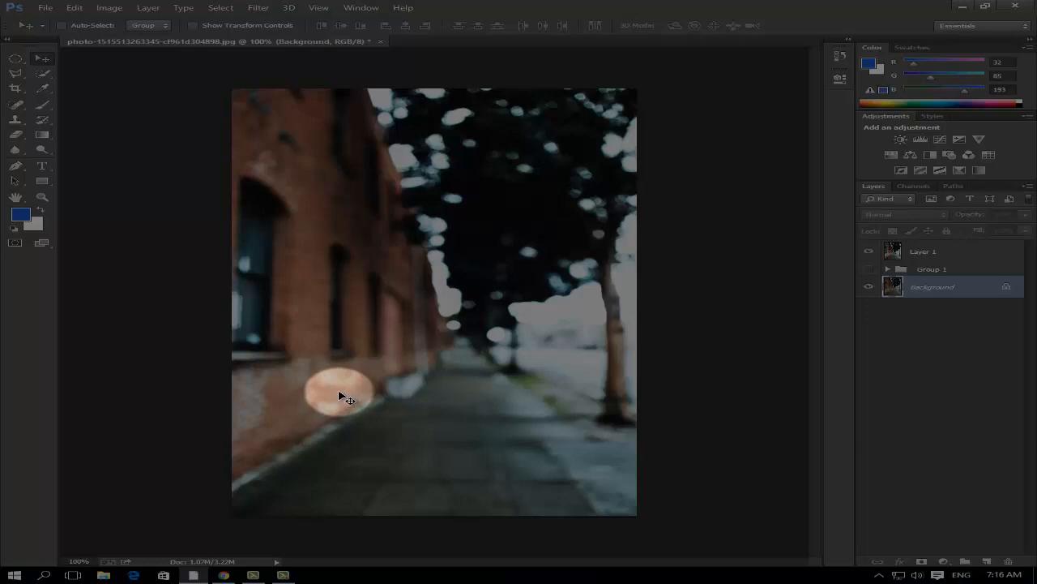
left_click_drag(338, 391, 341, 382)
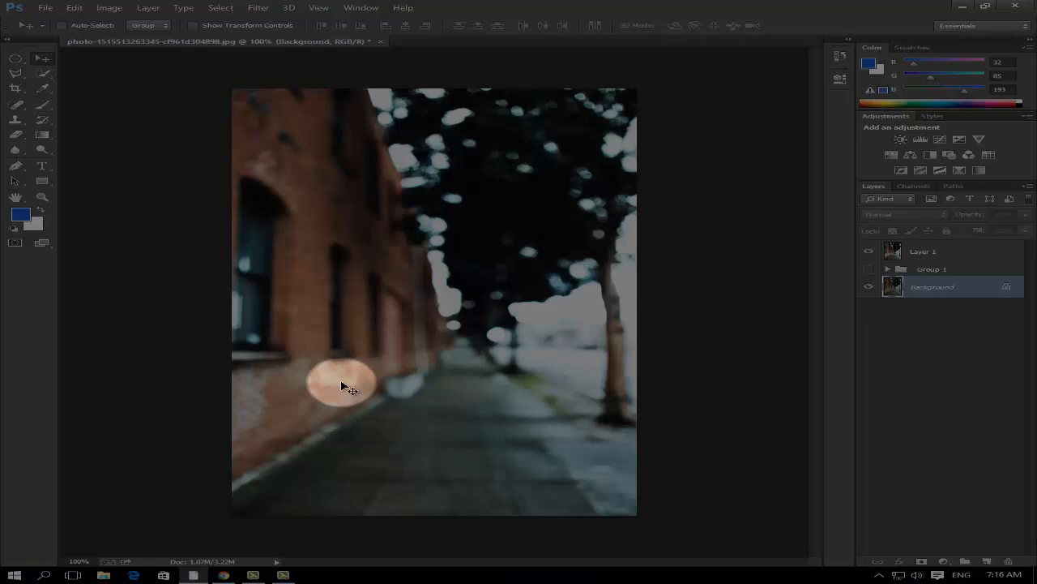
left_click_drag(341, 377, 343, 374)
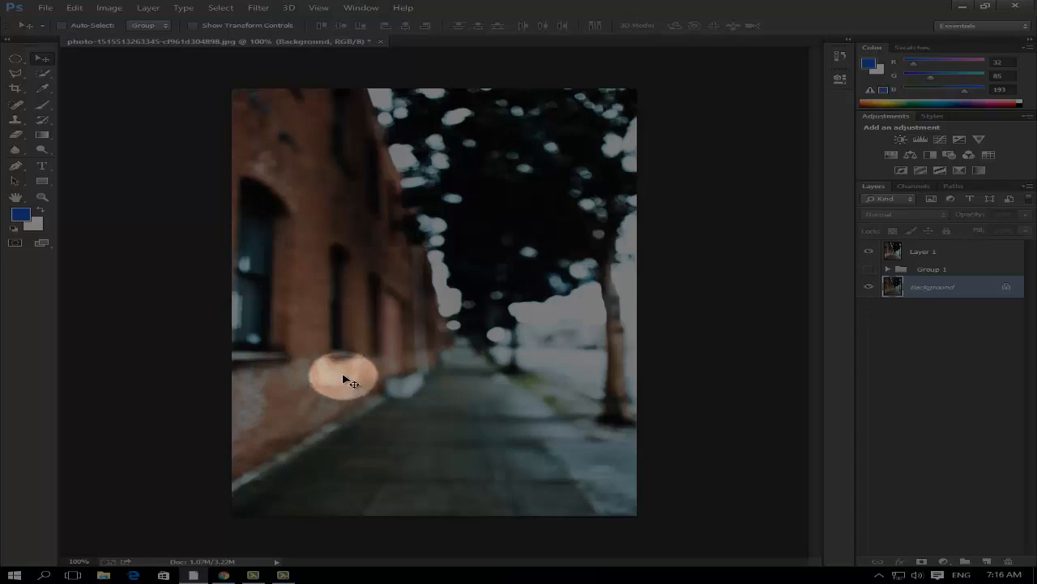